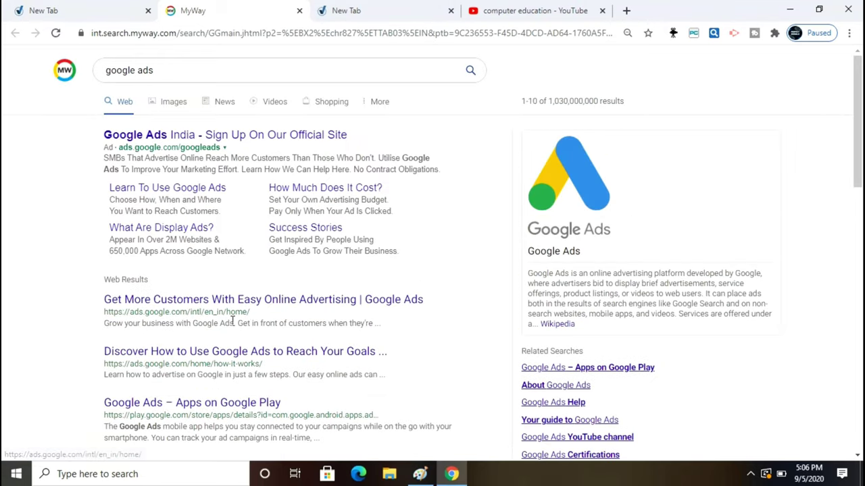
Open the Google Ads home page from the search results and sign in to the advertising account
click(230, 305)
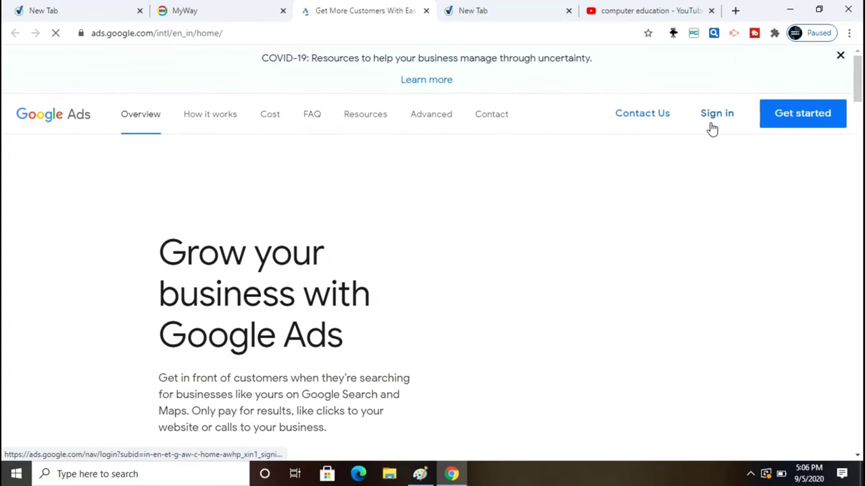
click(713, 128)
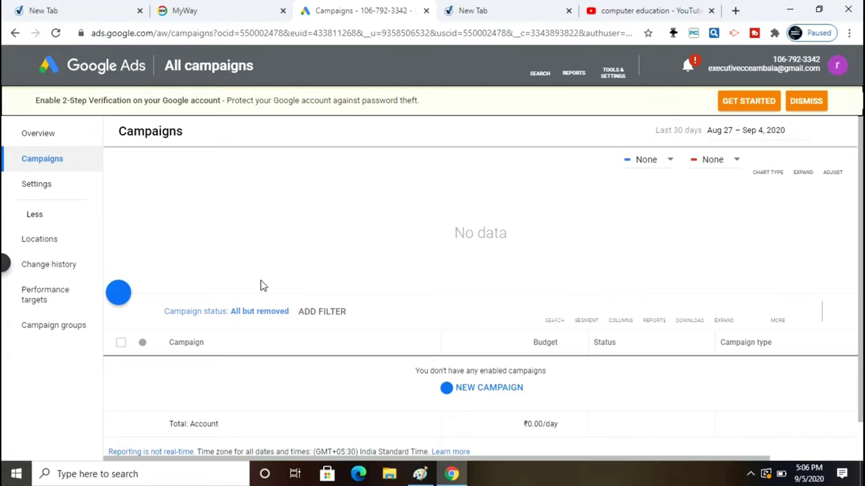
Start a new Video campaign without a goal's guidance, using the Custom video campaign subtype
click(471, 392)
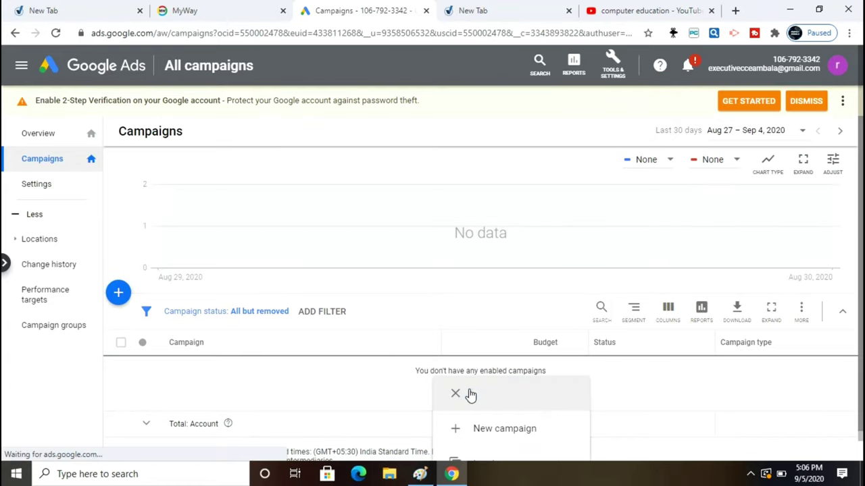
click(479, 419)
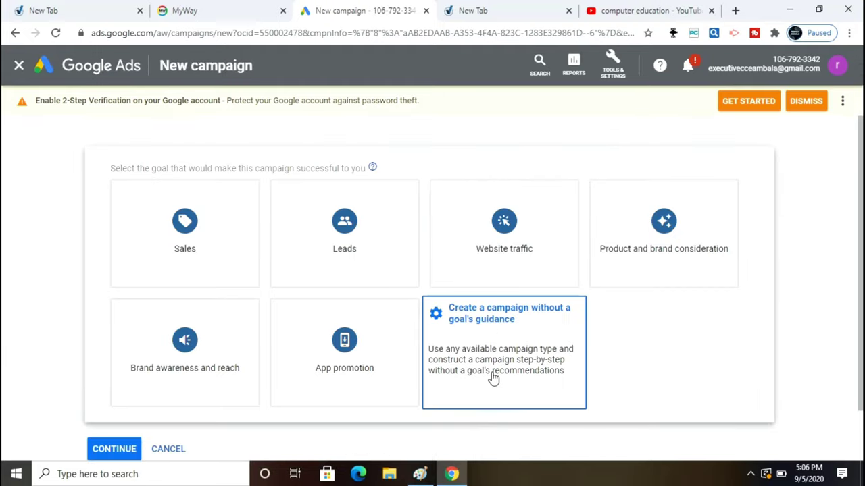
click(548, 394)
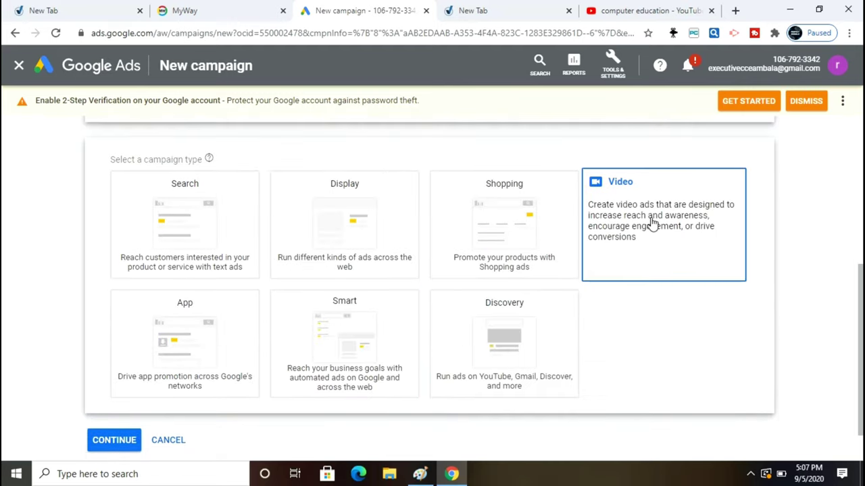
click(652, 225)
scroll(652, 224, down, 7)
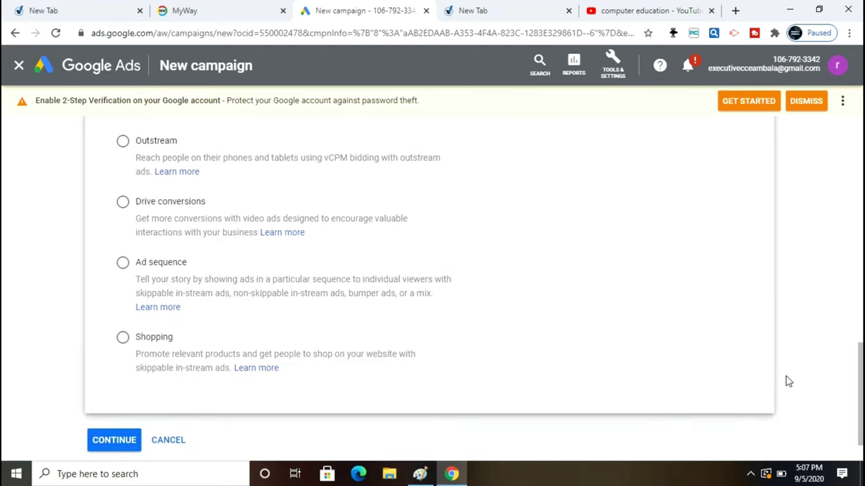
drag(862, 383, 861, 338)
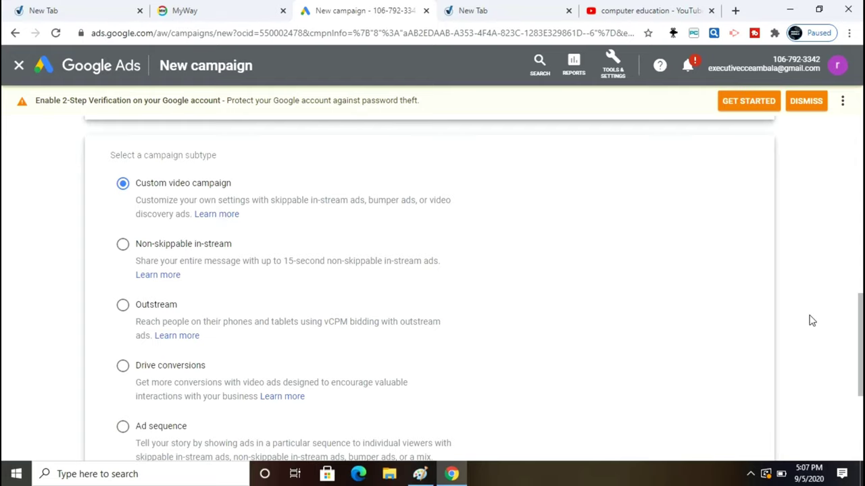
drag(862, 305, 862, 385)
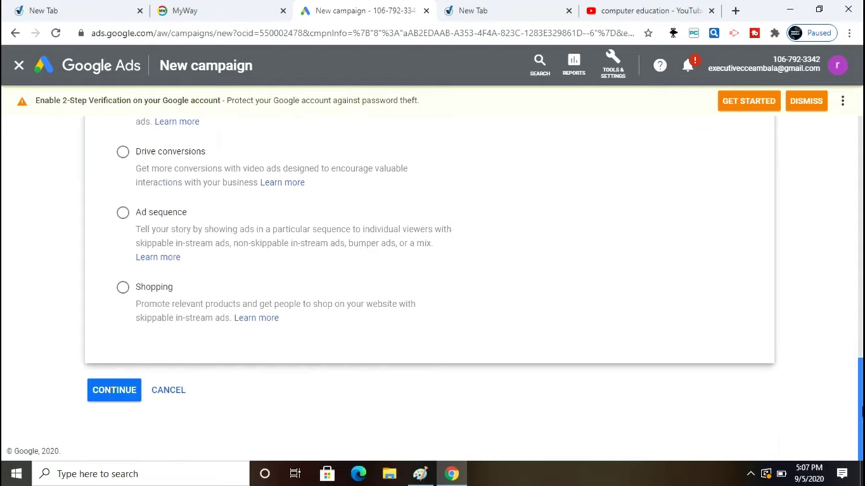
click(108, 392)
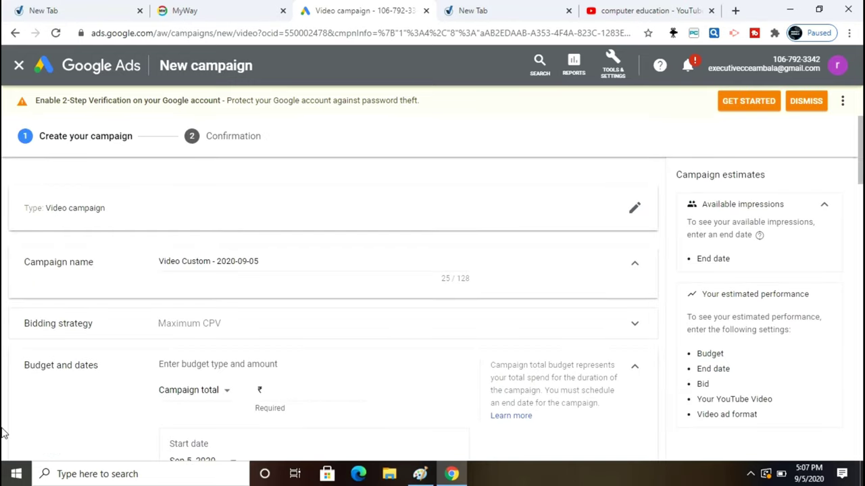
Replace the default campaign name with "motivational video"
click(264, 261)
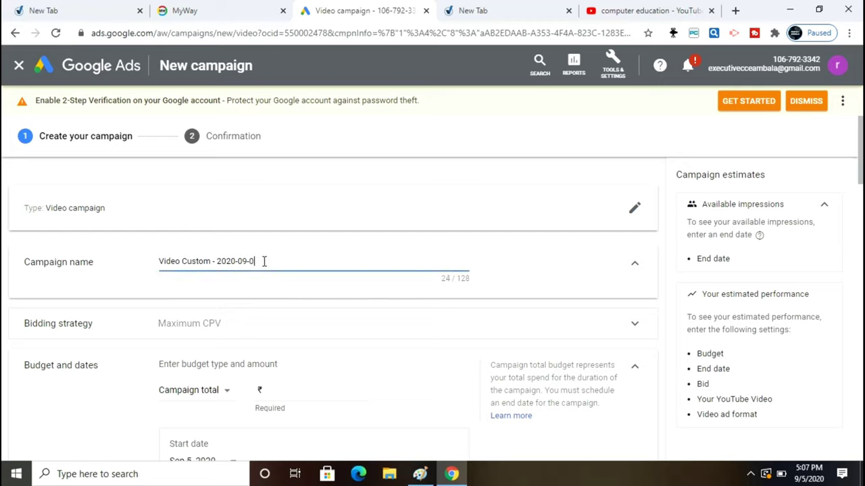
key(BackSpace)
key(BackSpace)
key(BackSpace)
key(BackSpace)
key(BackSpace)
key(BackSpace)
key(BackSpace)
key(BackSpace)
key(BackSpace)
key(BackSpace)
key(BackSpace)
key(BackSpace)
key(BackSpace)
key(BackSpace)
key(BackSpace)
key(BackSpace)
key(BackSpace)
key(BackSpace)
key(BackSpace)
key(BackSpace)
text(motivational video)
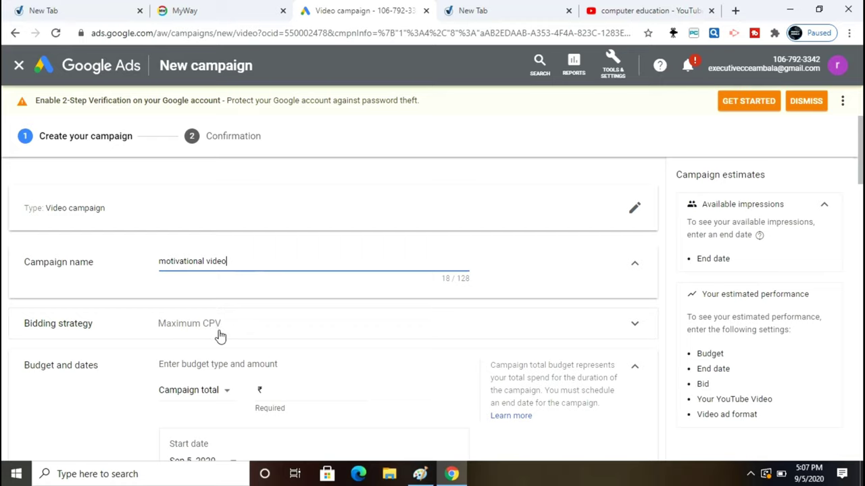
Set the campaign's bidding strategy to Target CPM
click(220, 336)
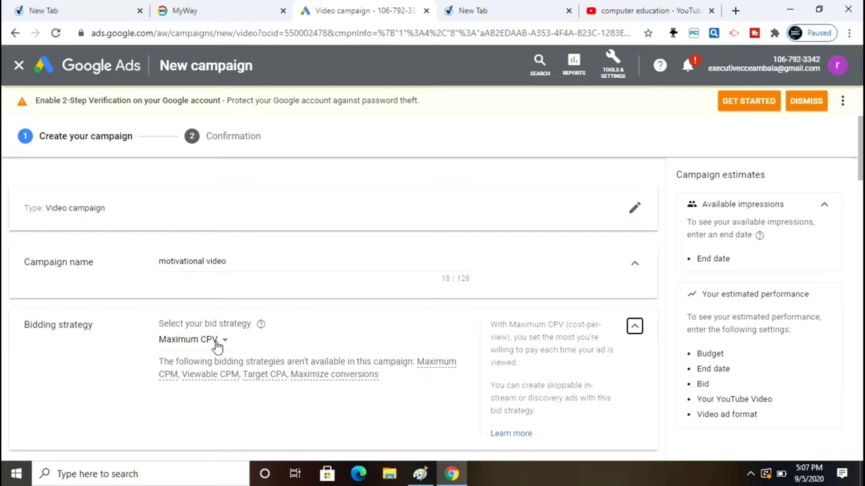
click(218, 343)
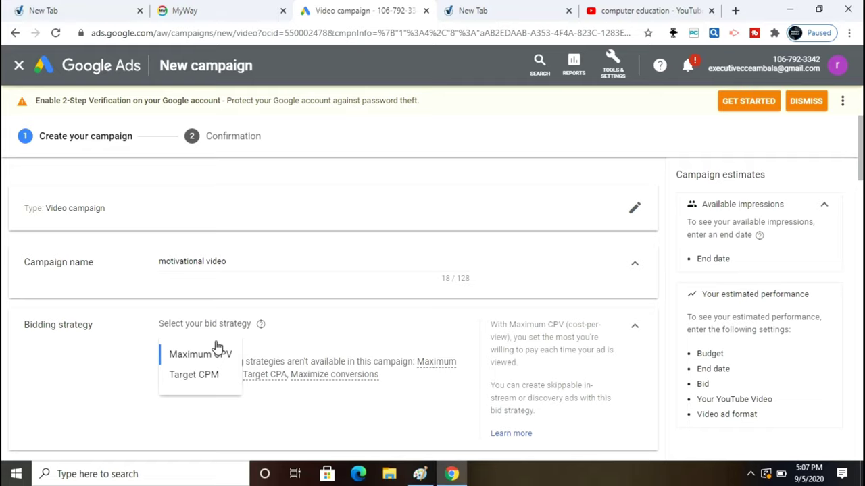
click(215, 376)
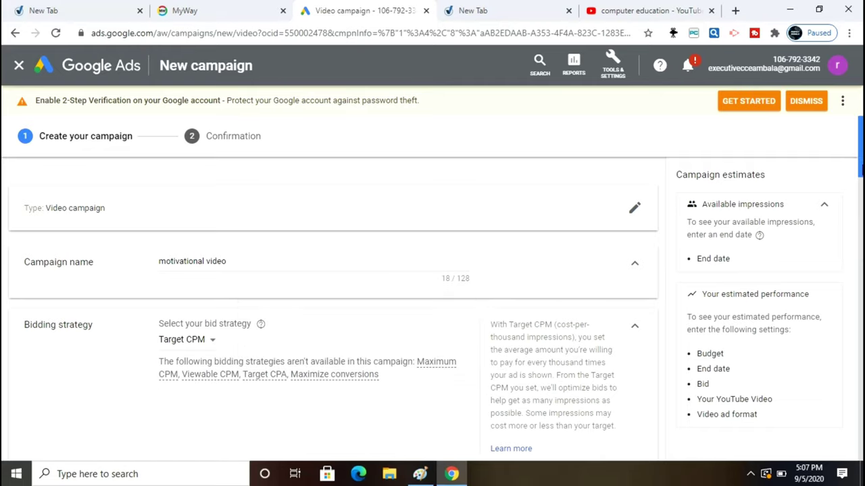
Set a campaign total budget of ₹1,000.00 with an end date of Sep 8, 2020
scroll(331, 304, down, 4)
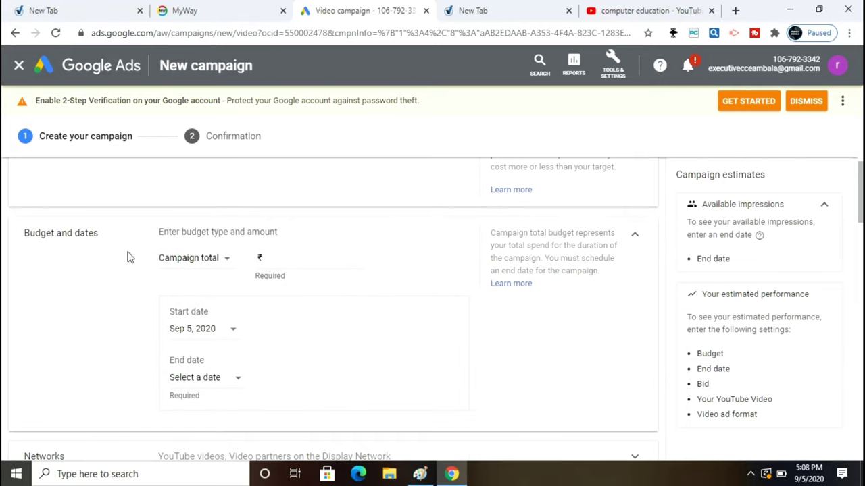
click(217, 263)
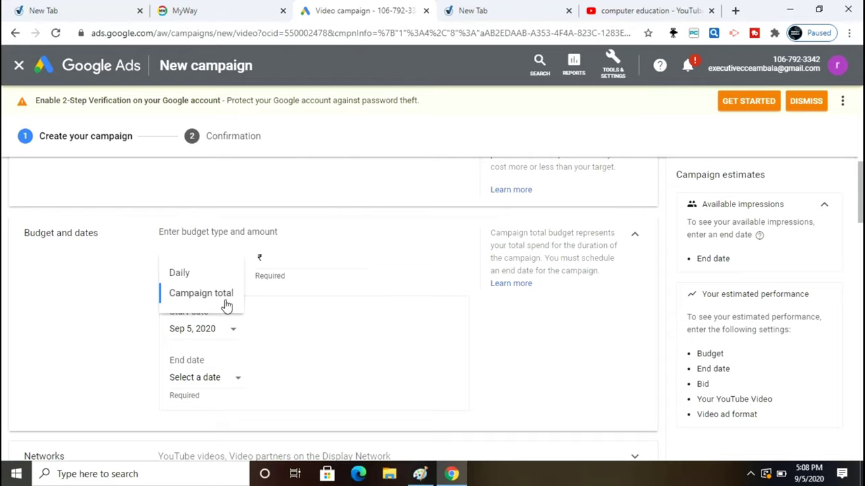
click(282, 255)
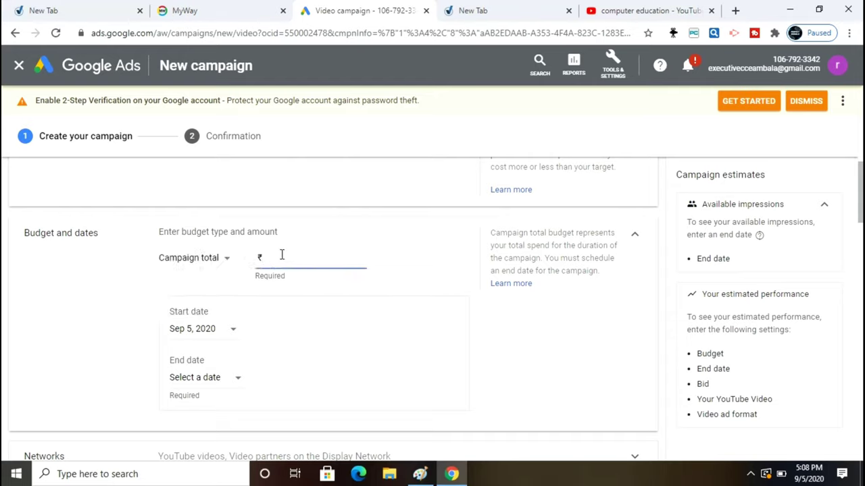
text(100)
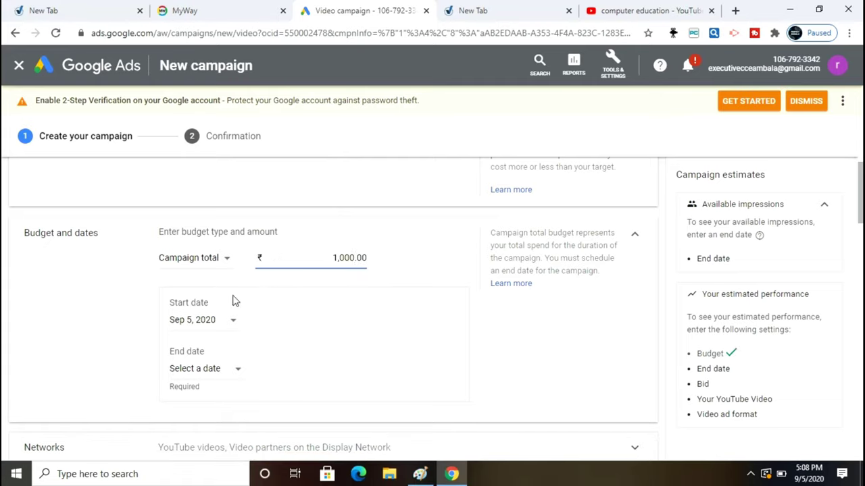
click(208, 369)
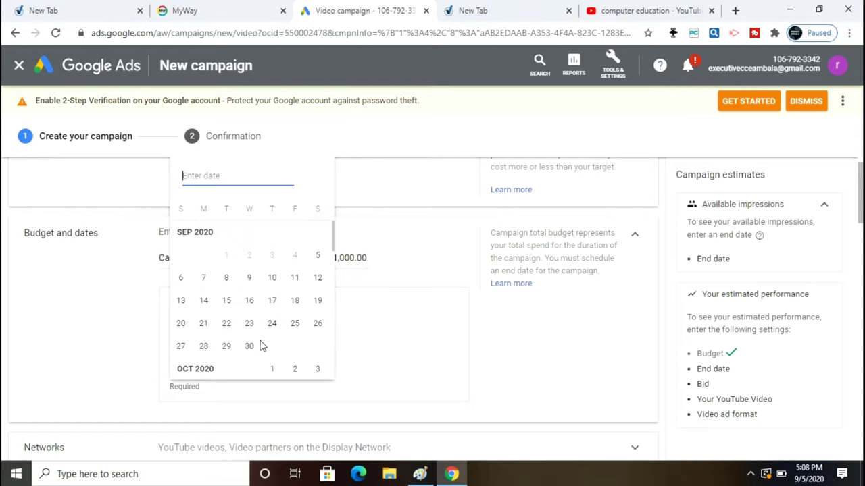
click(227, 278)
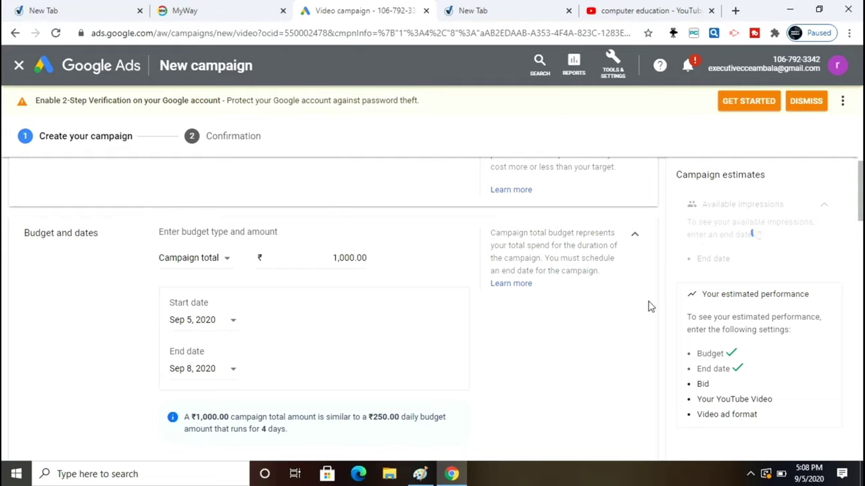
Exclude video partners on the Display Network from the campaign's networks
scroll(861, 191, down, 3)
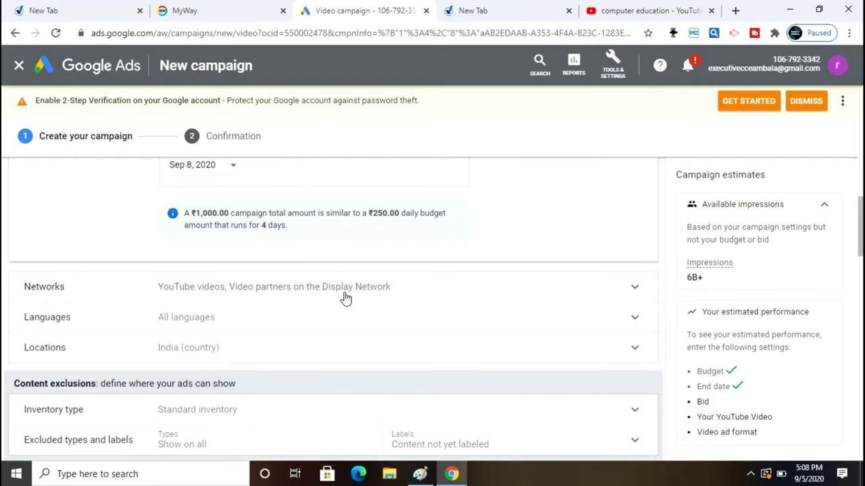
click(346, 298)
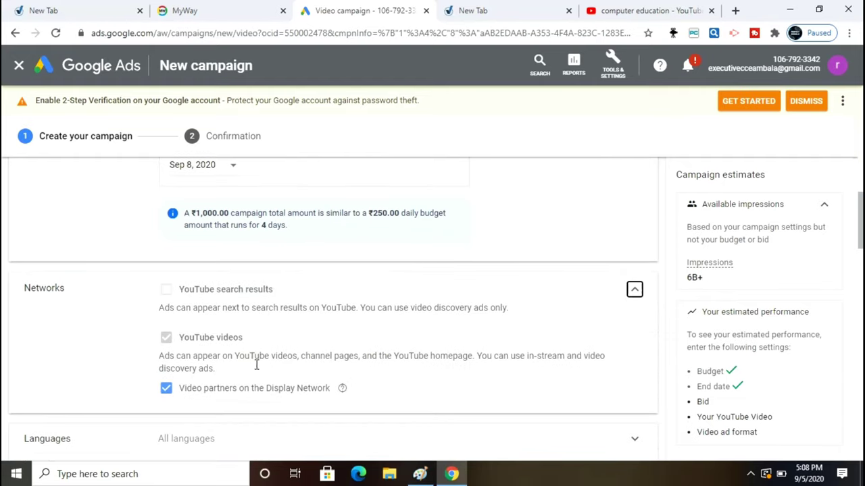
click(166, 388)
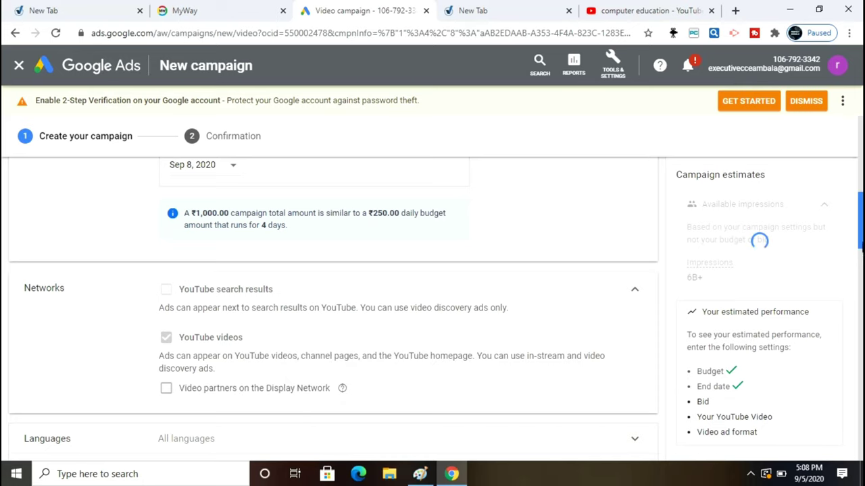
Add English as a target language for the campaign
scroll(862, 253, down, 3)
scroll(860, 240, down, 1)
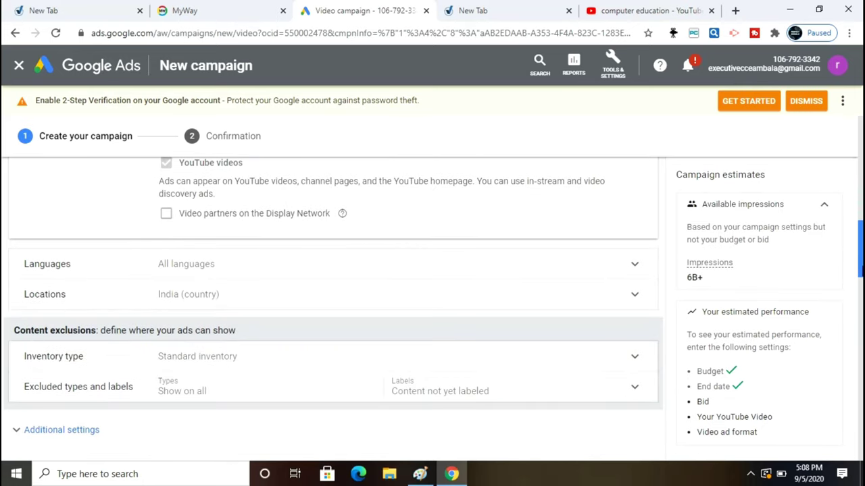
click(218, 274)
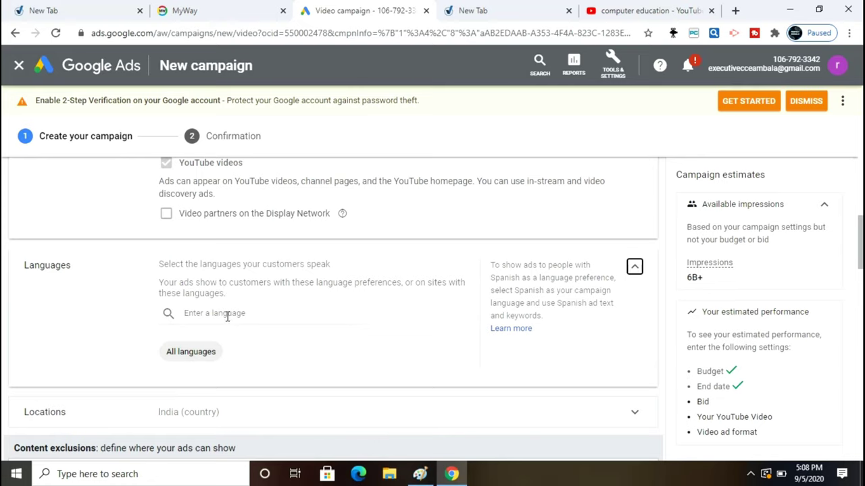
click(227, 314)
text(english)
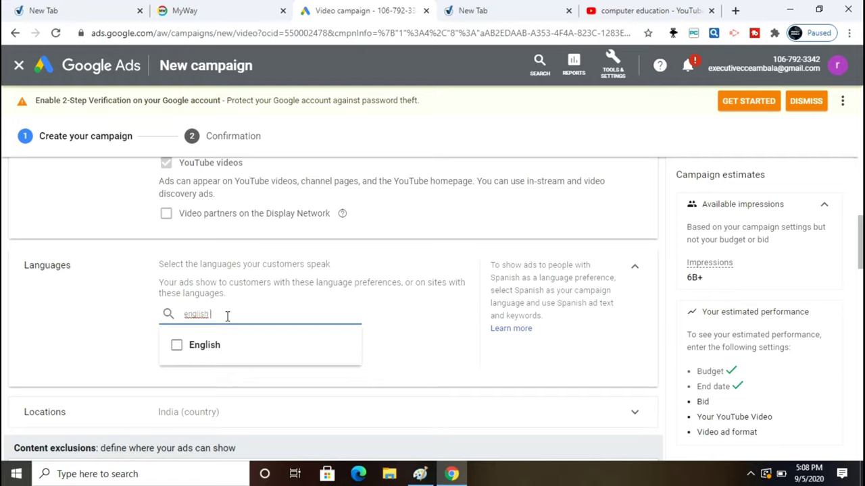
click(184, 346)
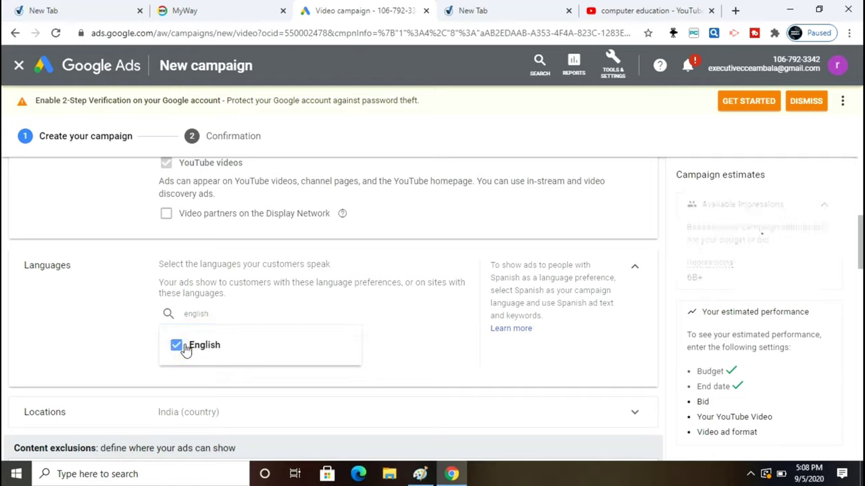
Add Hindi as a second target language for the campaign
click(233, 317)
key(BackSpace)
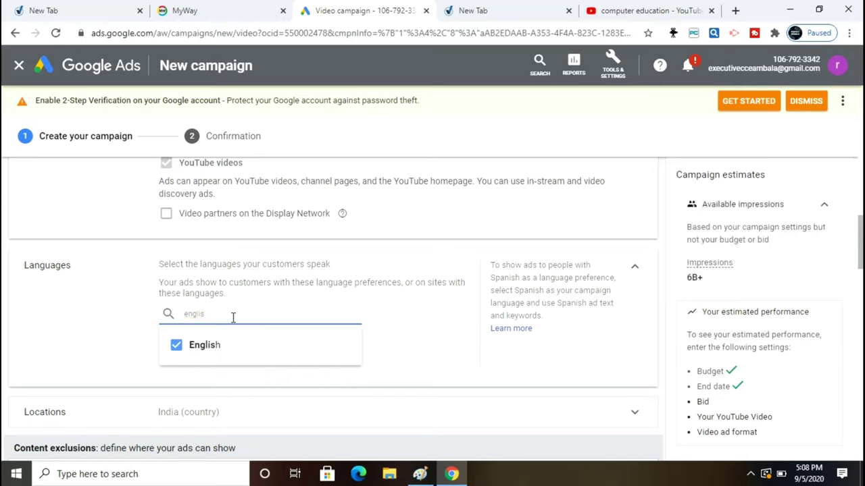
key(BackSpace)
key(BackSpace)
key(BackSpace)
key(BackSpace)
key(BackSpace)
key(BackSpace)
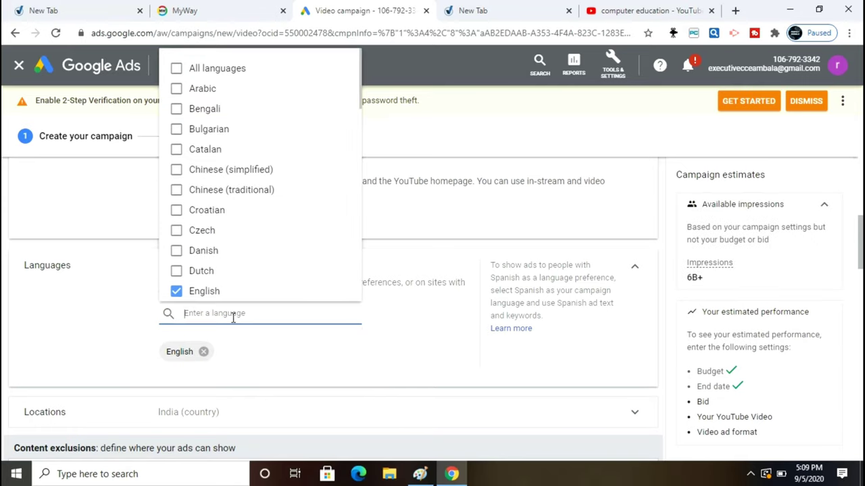
text(hi)
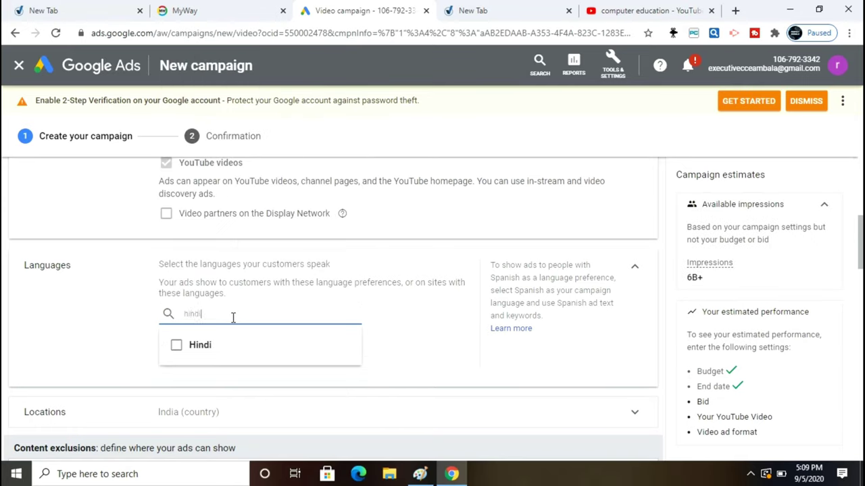
text(ndi)
click(176, 345)
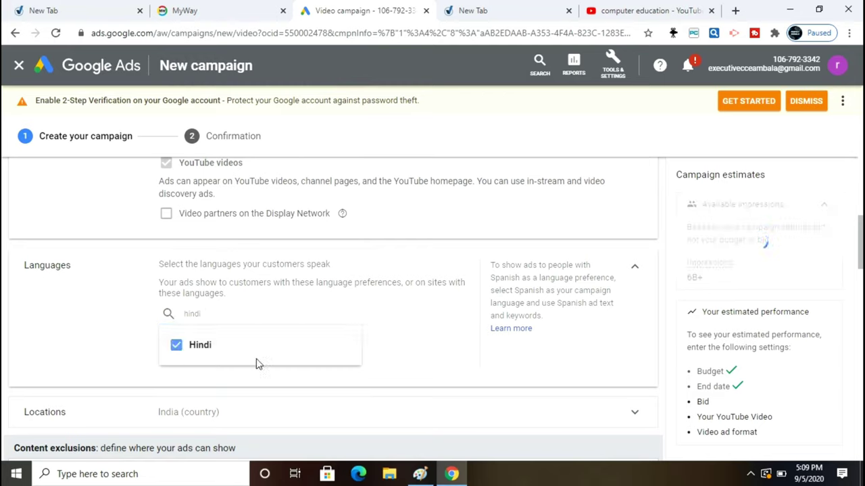
click(422, 362)
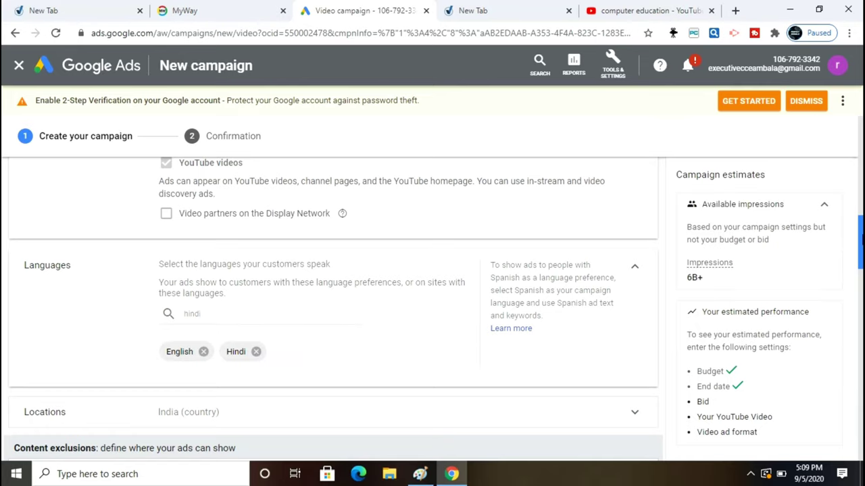
Target India as the campaign location and collapse the location settings
scroll(861, 247, down, 2)
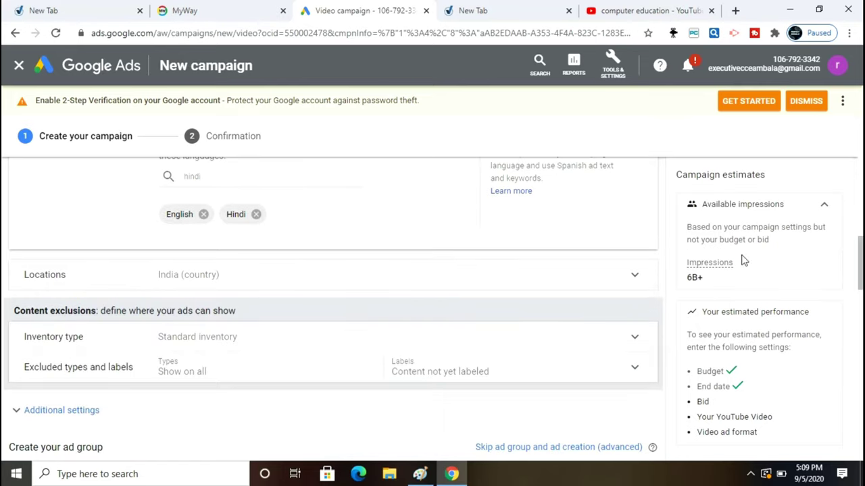
click(261, 289)
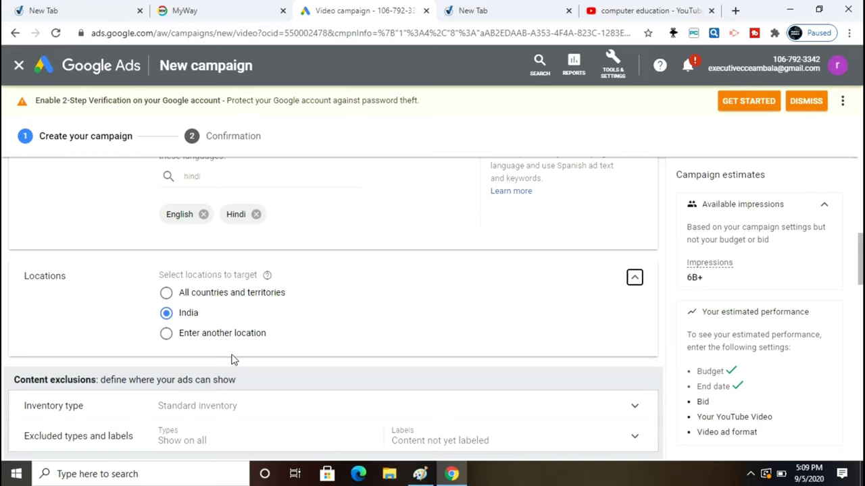
click(170, 317)
click(635, 283)
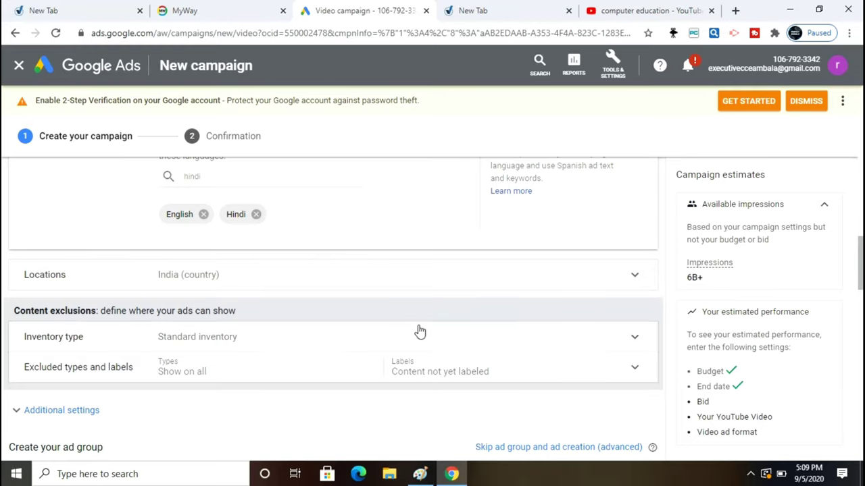
Change the campaign's targeted location from the whole country to the city of Ambala Cantt, Haryana, India
click(557, 292)
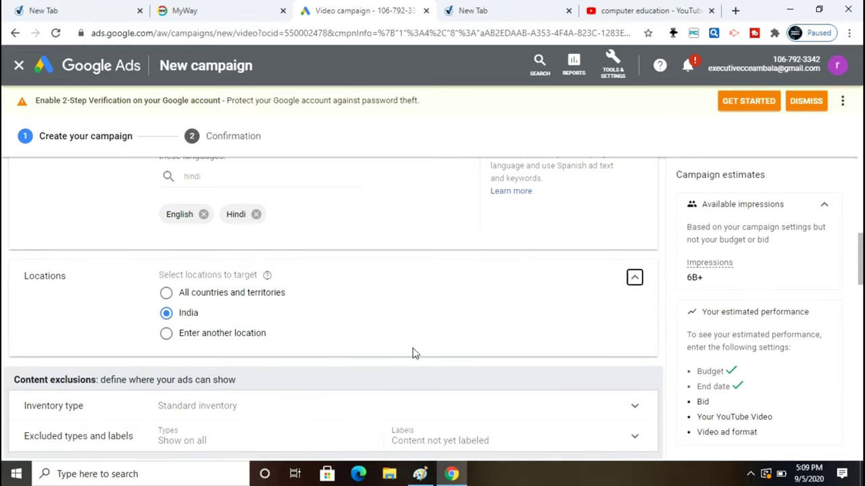
click(255, 341)
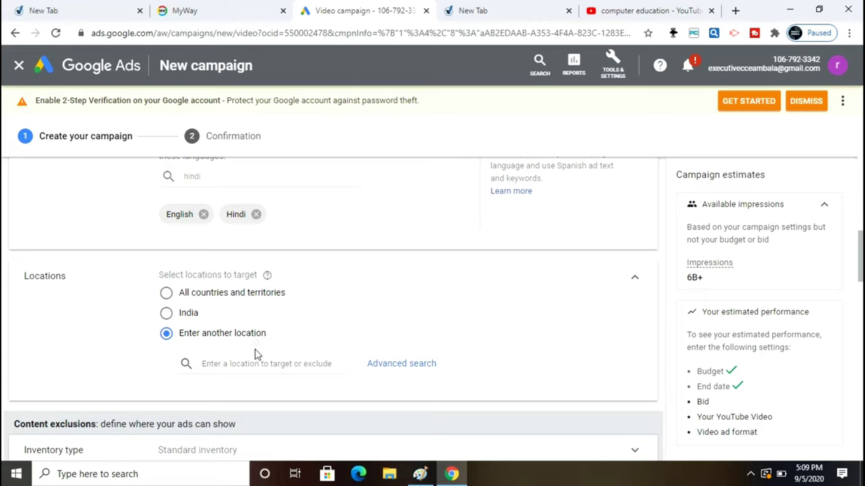
click(258, 366)
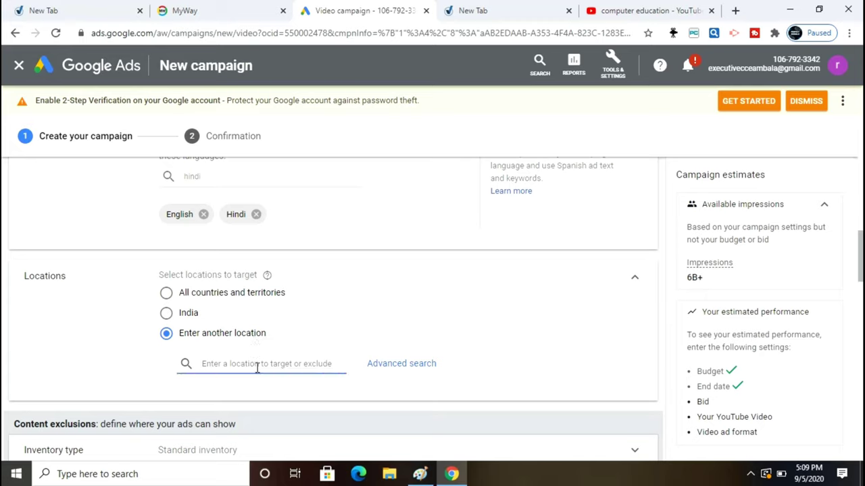
text(amba)
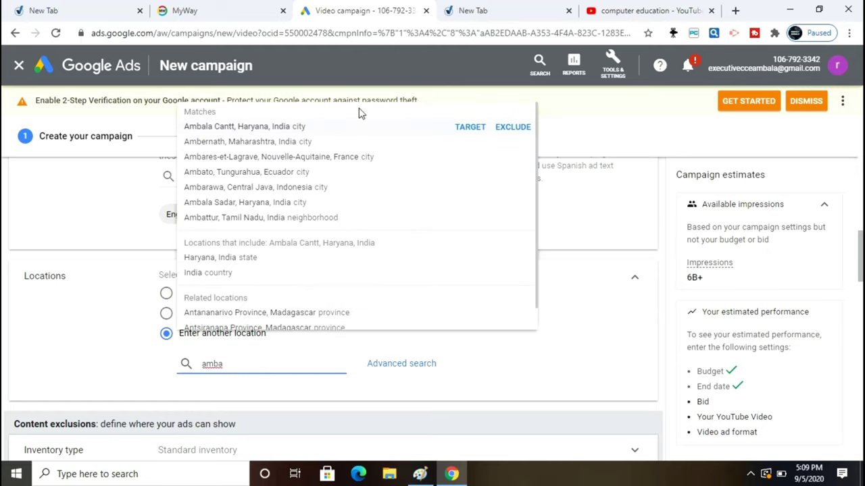
click(341, 133)
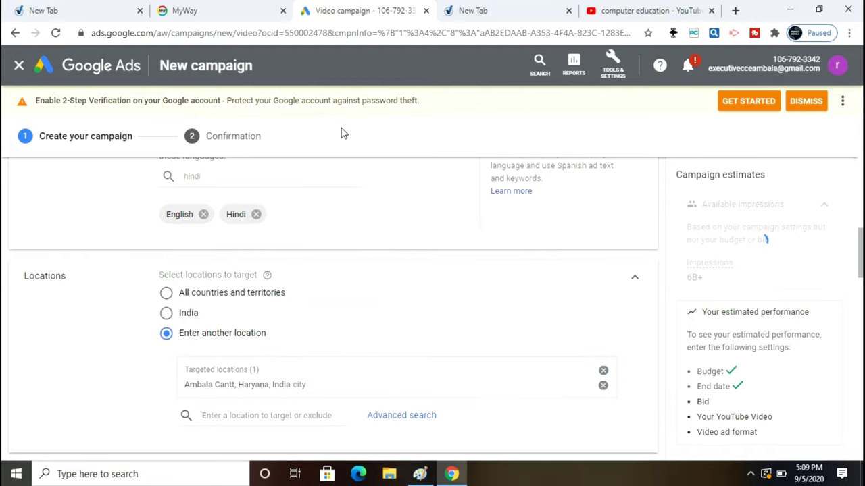
Examine the bulk entry and radius targeting options in the advanced location search, and cancel without changing the targeted locations
click(416, 418)
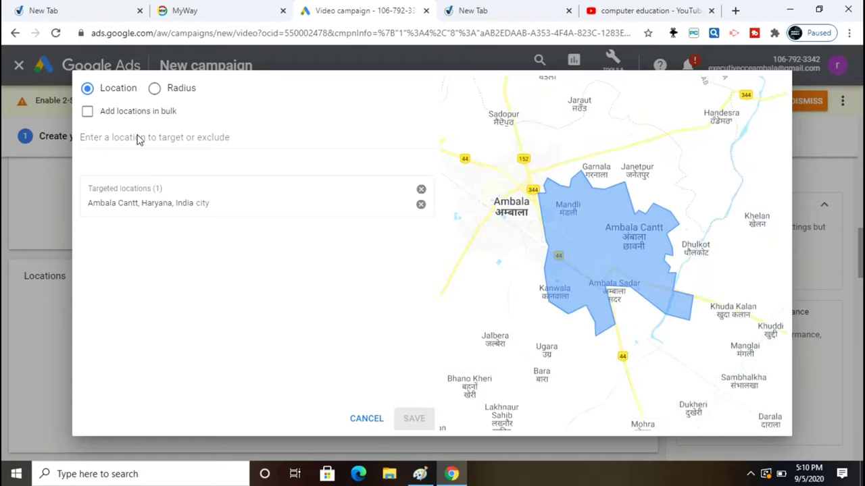
click(88, 113)
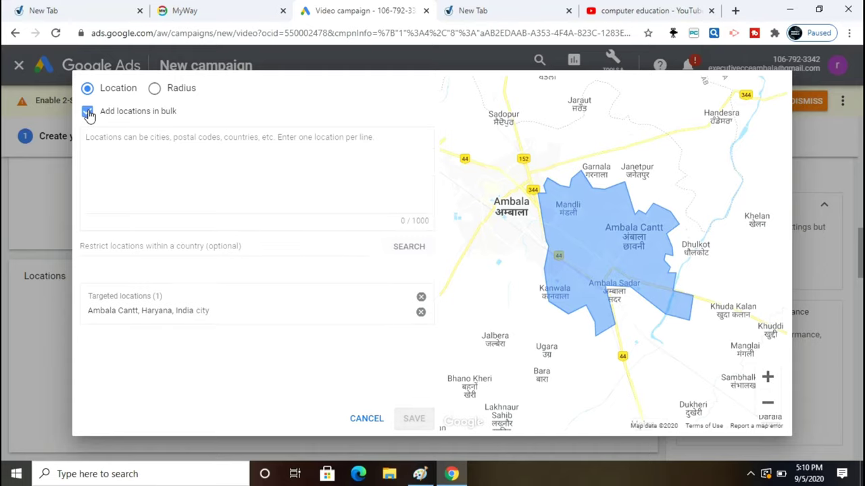
click(88, 113)
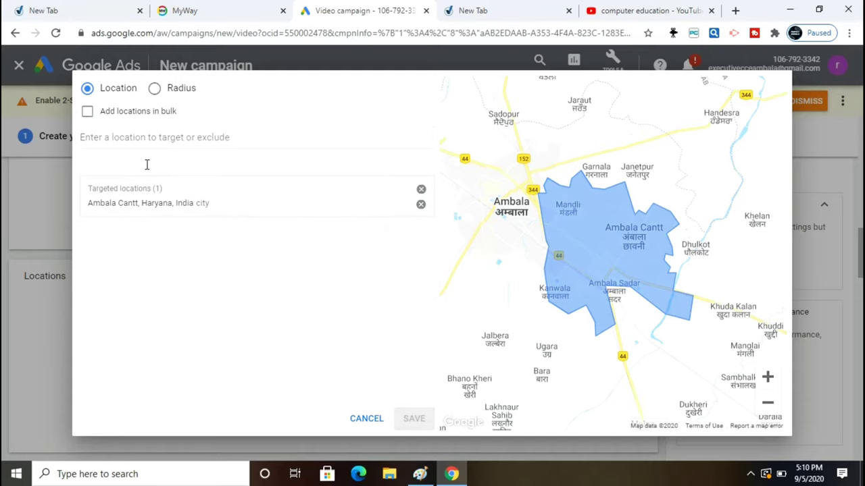
click(194, 140)
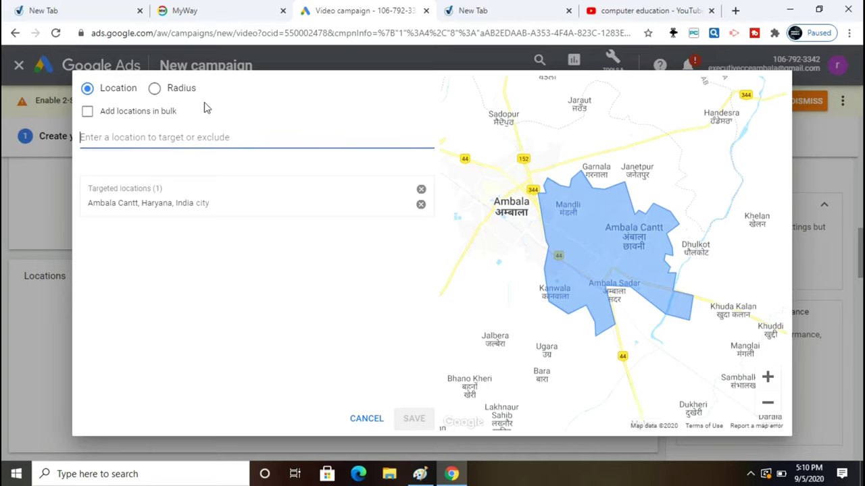
click(155, 90)
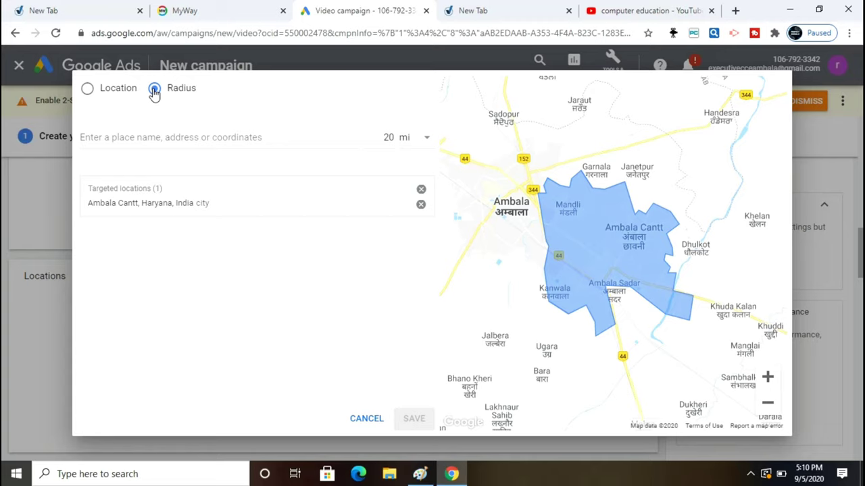
click(388, 139)
click(411, 139)
click(422, 172)
click(88, 89)
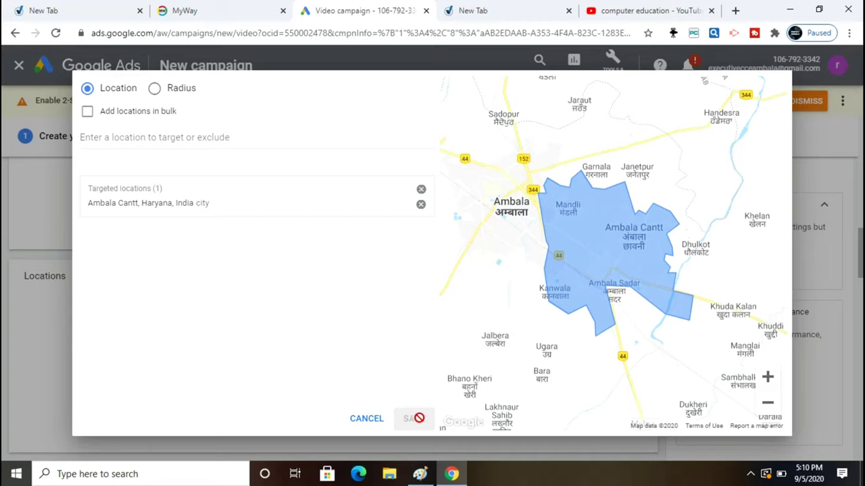
click(230, 137)
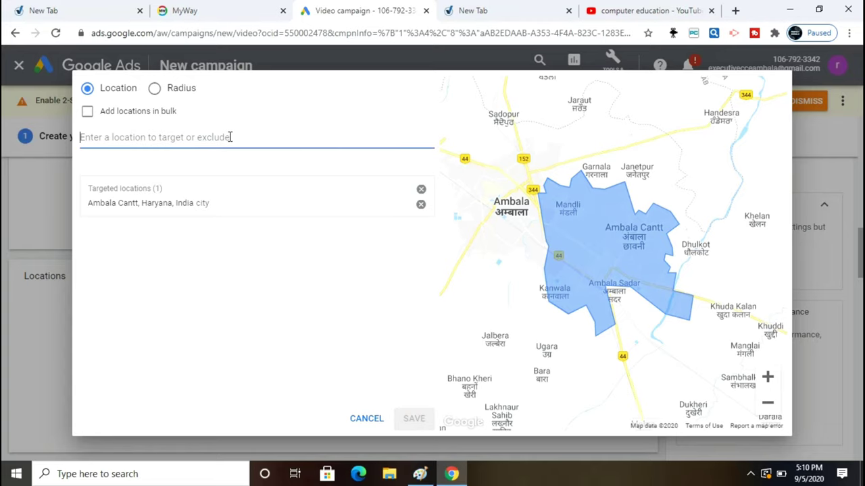
click(418, 356)
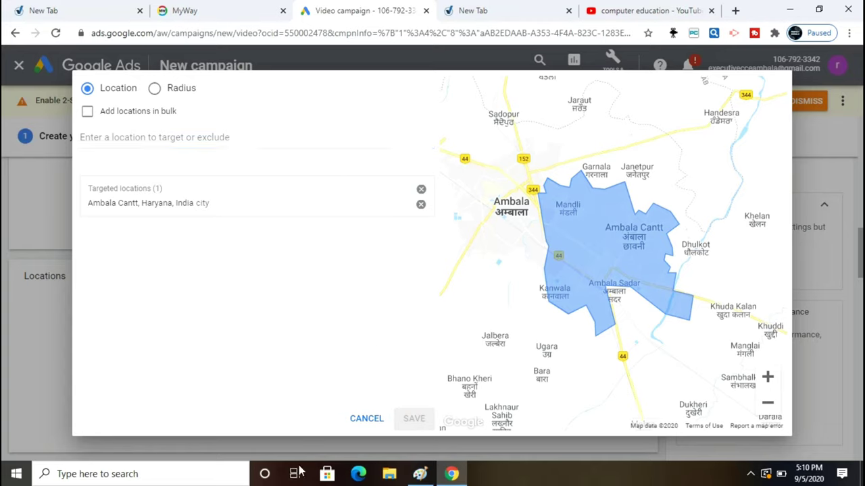
click(365, 420)
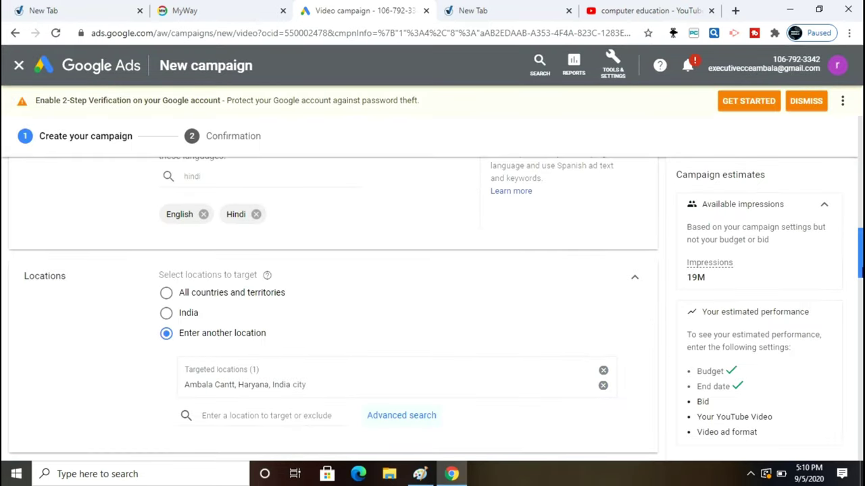
Review the inventory types and the excluded content types and labels under the content exclusions, keeping the existing selections
scroll(861, 292, down, 4)
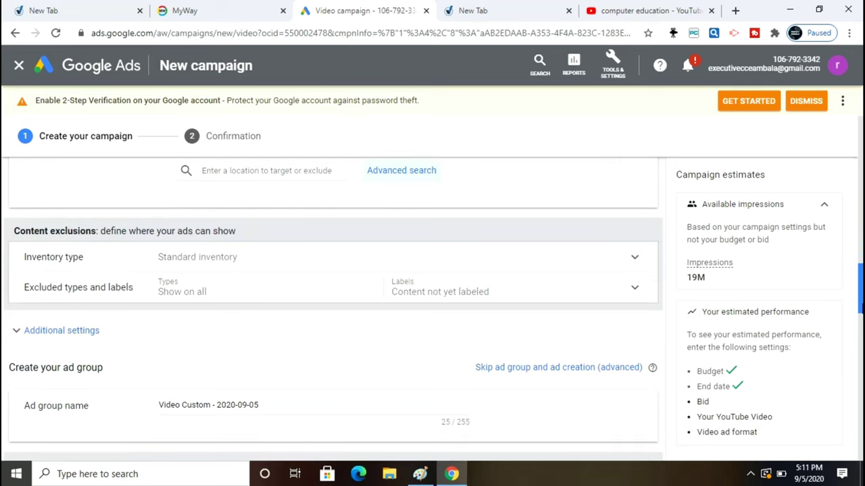
click(455, 253)
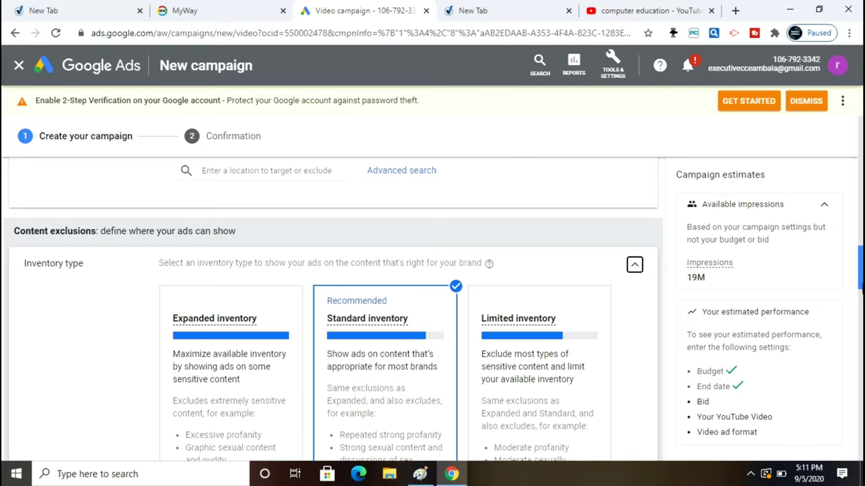
scroll(859, 291, down, 2)
scroll(860, 290, up, 1)
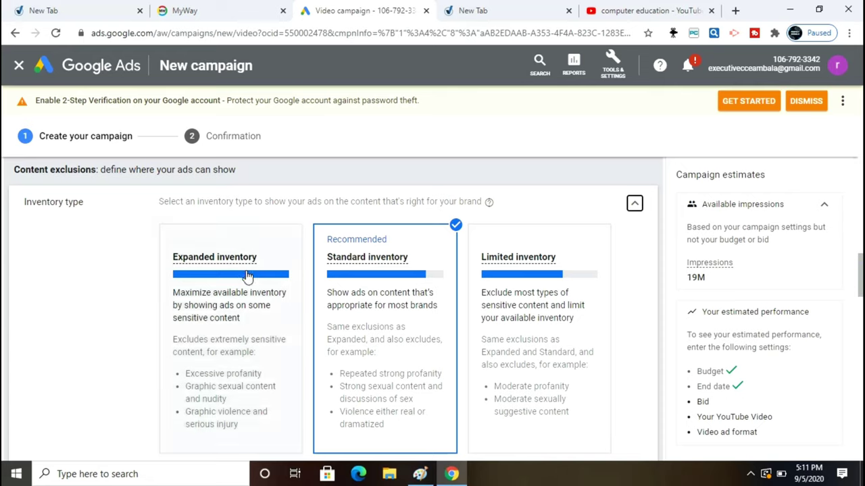
mouse_move(330, 297)
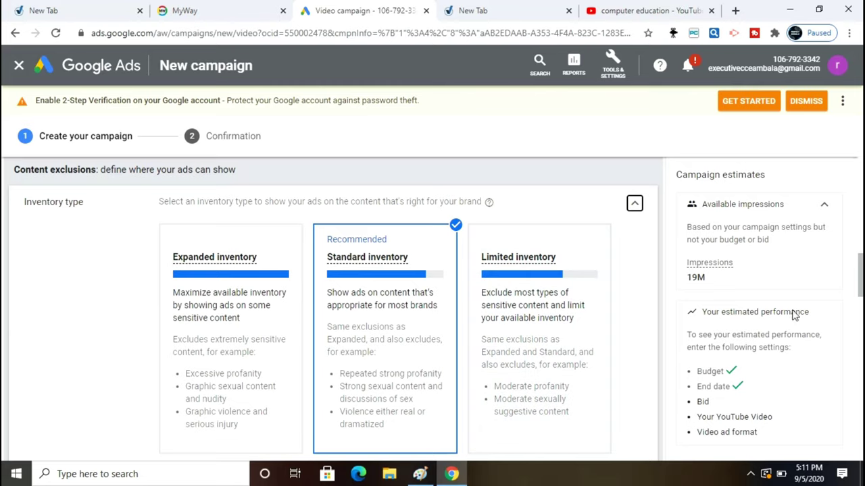
scroll(859, 298, down, 3)
scroll(859, 304, down, 1)
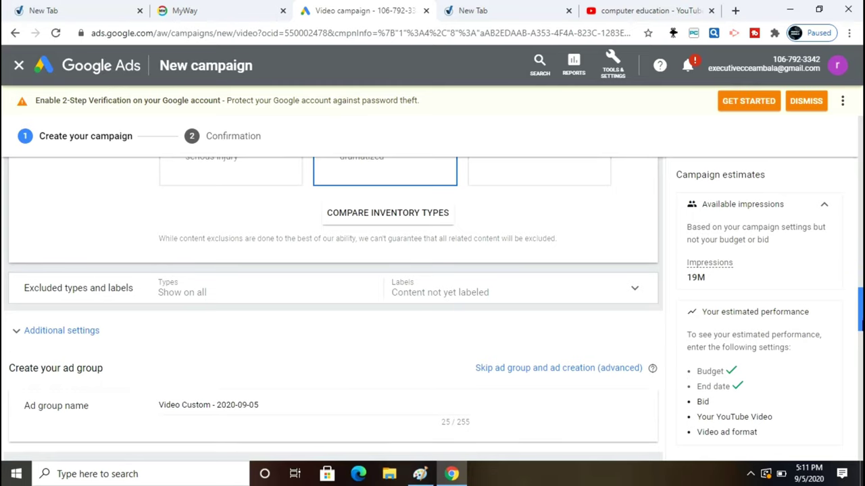
click(249, 279)
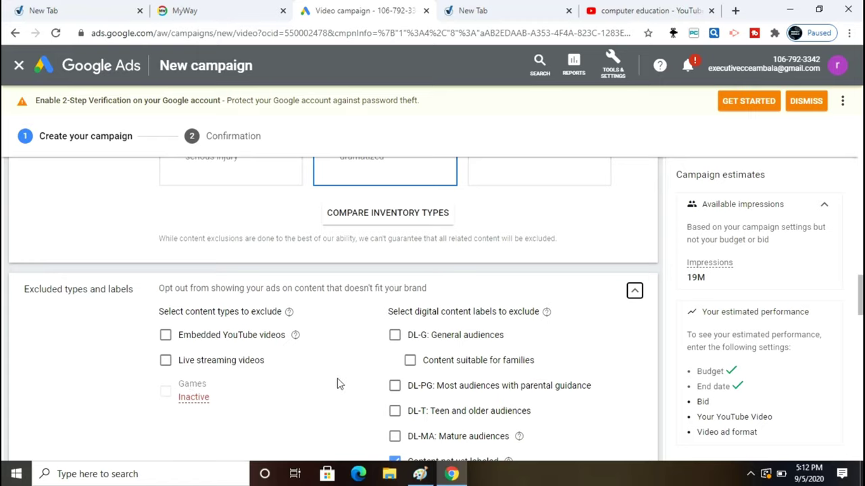
click(634, 292)
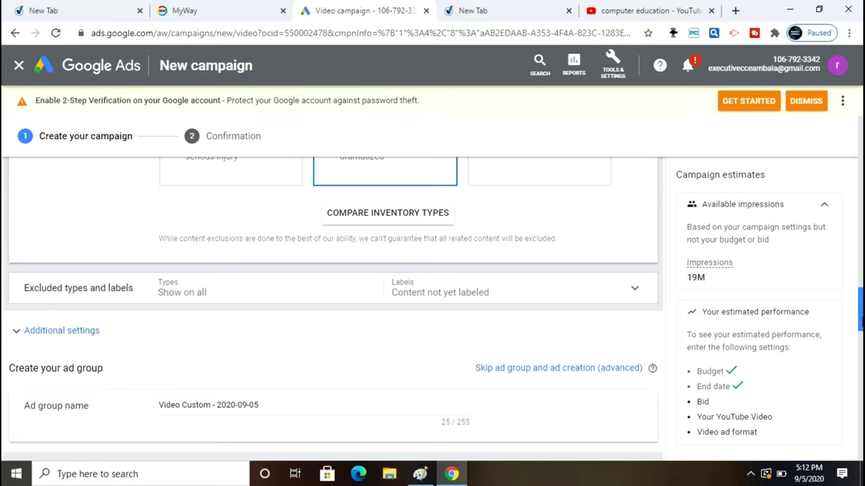
Rename the ad group as "motivational"
scroll(861, 314, down, 2)
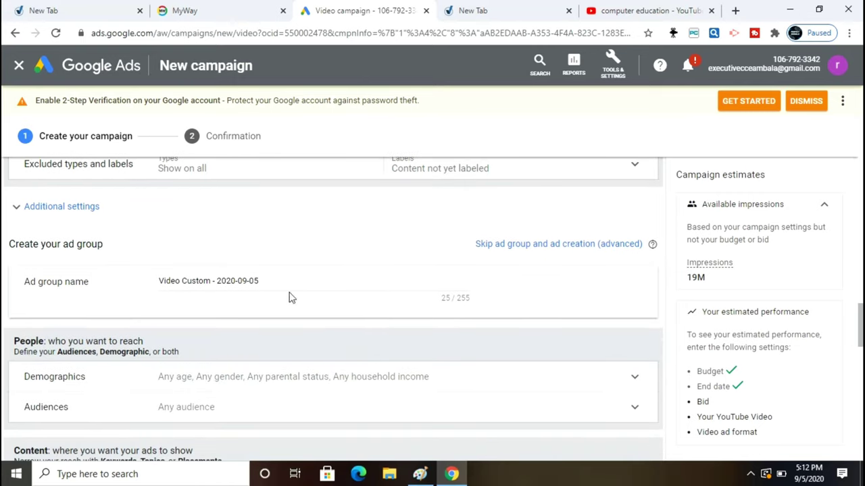
click(270, 283)
key(BackSpace)
key(BackSpace)
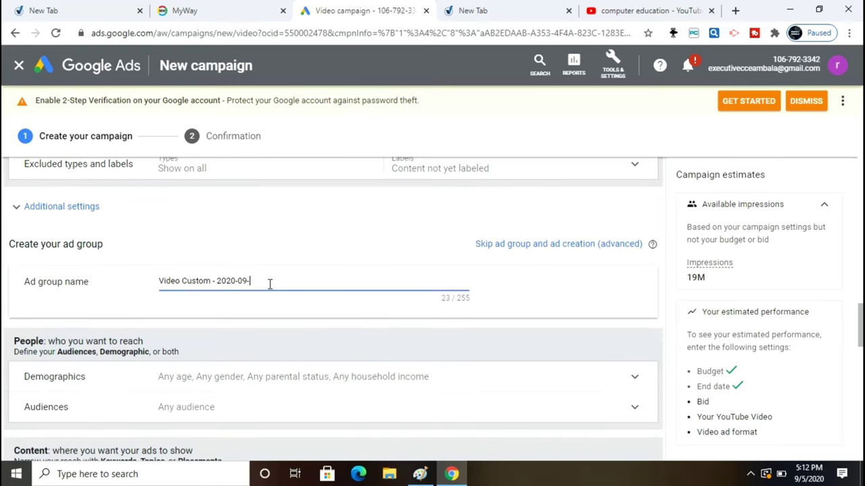
key(BackSpace)
key(BackSpace)
key(BackSpace)
key(BackSpace)
key(BackSpace)
key(BackSpace)
key(BackSpace)
key(BackSpace)
key(BackSpace)
key(BackSpace)
key(BackSpace)
key(BackSpace)
key(BackSpace)
key(BackSpace)
key(BackSpace)
key(BackSpace)
key(BackSpace)
key(BackSpace)
key(BackSpace)
key(BackSpace)
text(mo)
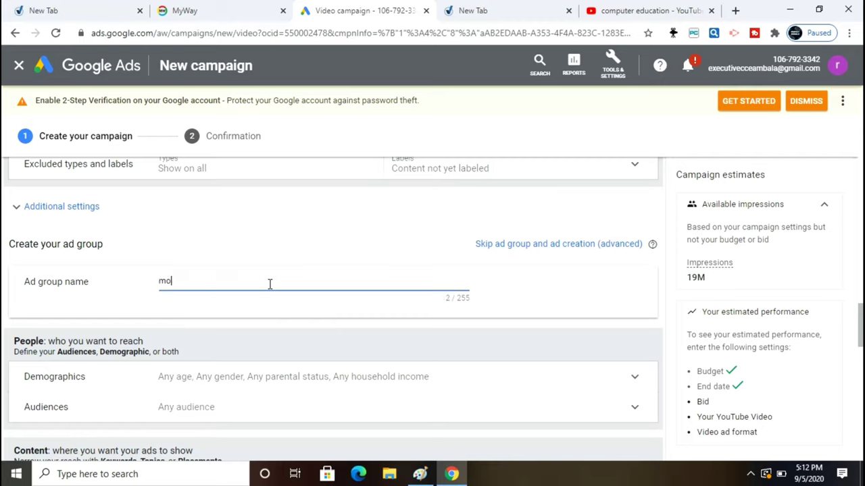
text(tivational)
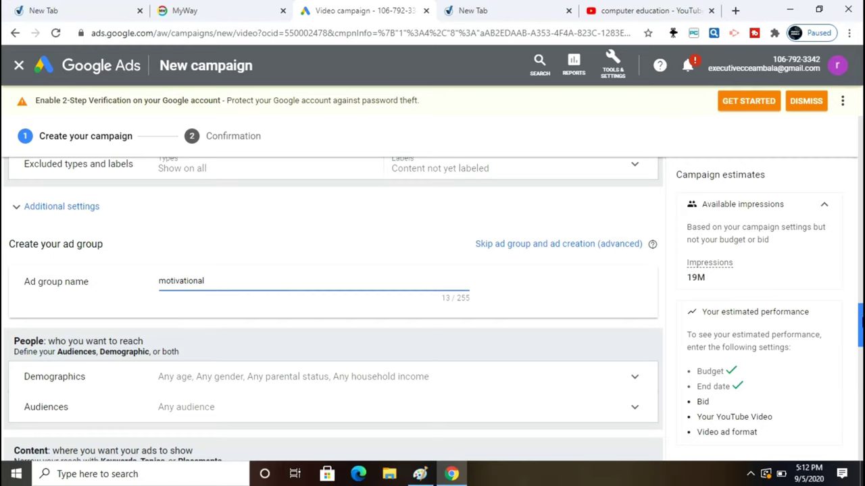
Exclude the age groups 55 - 64, 65+ and Unknown from the ad group's demographic targeting, keeping all genders included
scroll(861, 318, down, 1)
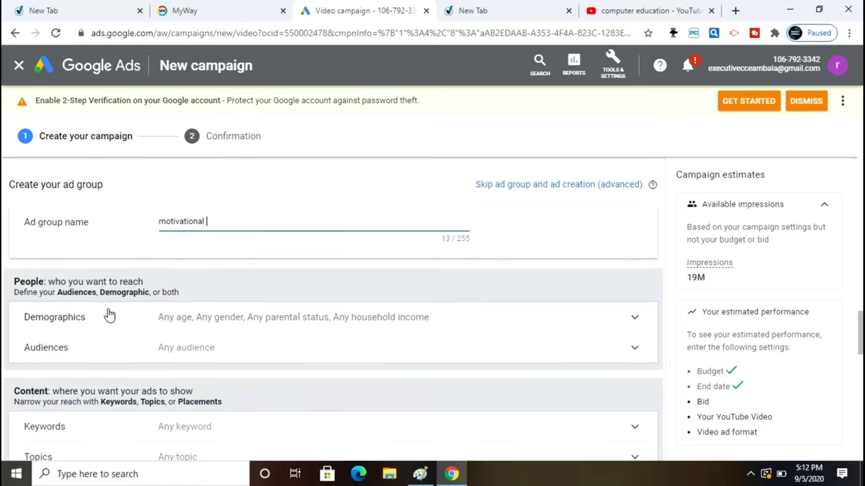
click(194, 318)
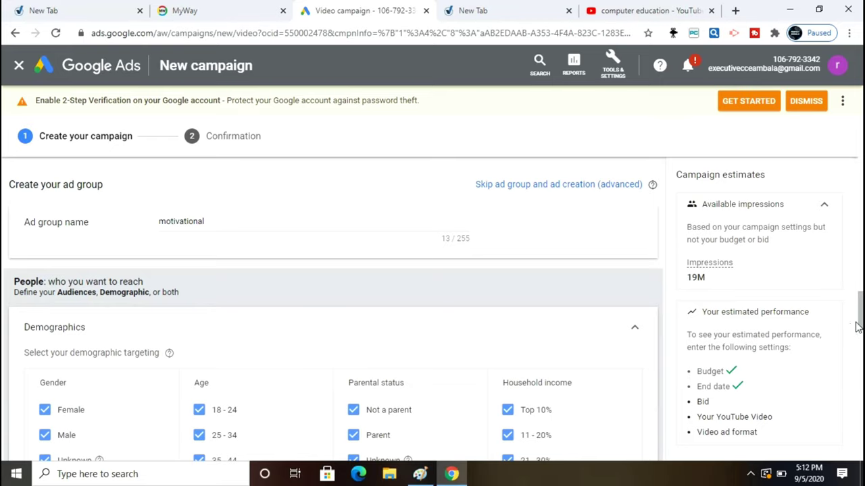
drag(859, 324, 860, 348)
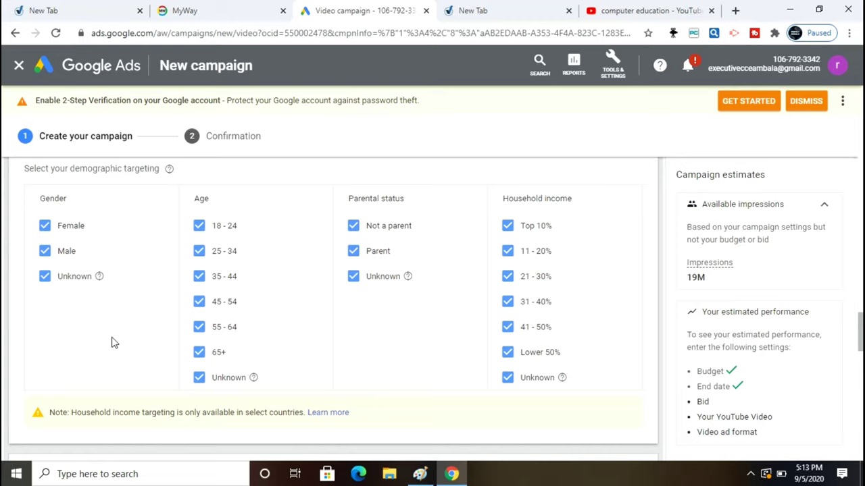
click(200, 327)
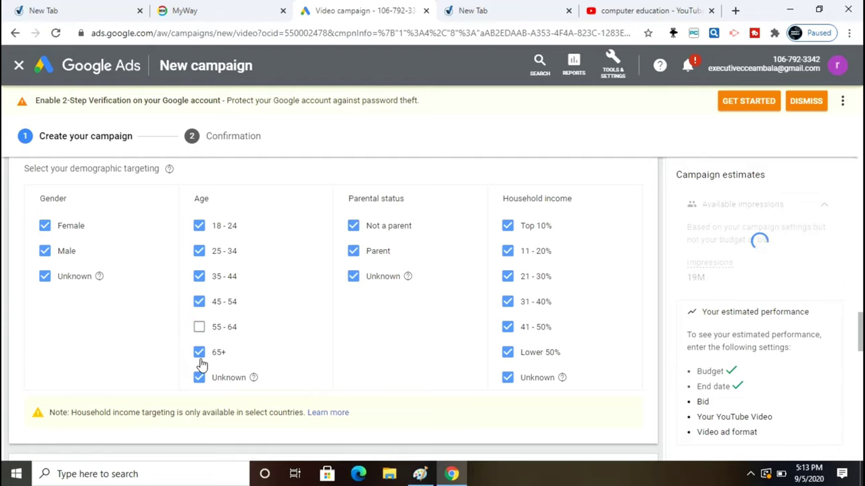
click(199, 352)
click(200, 380)
click(45, 279)
click(46, 279)
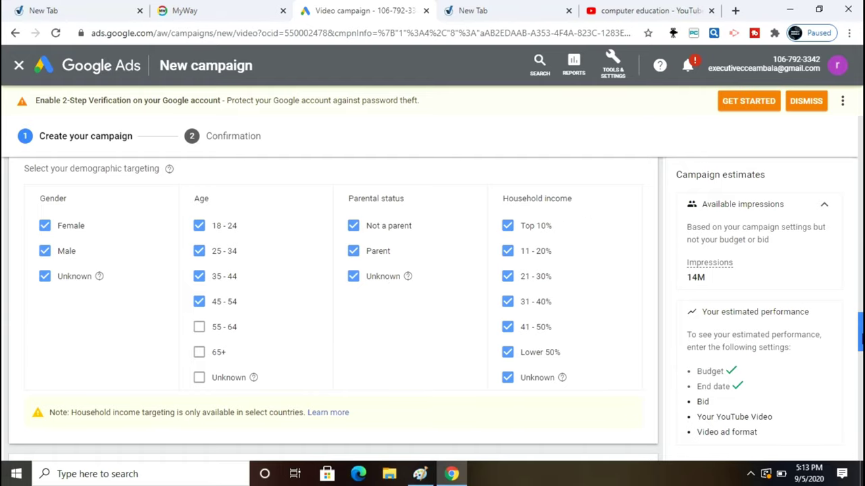
Review the ad group's audience targeting options and collapse the section without selecting any audience
scroll(860, 331, down, 2)
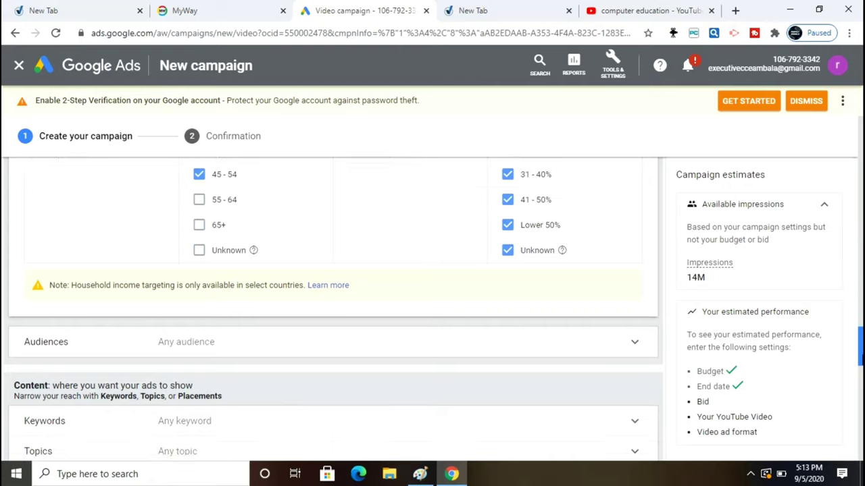
scroll(860, 347, up, 4)
scroll(860, 358, down, 6)
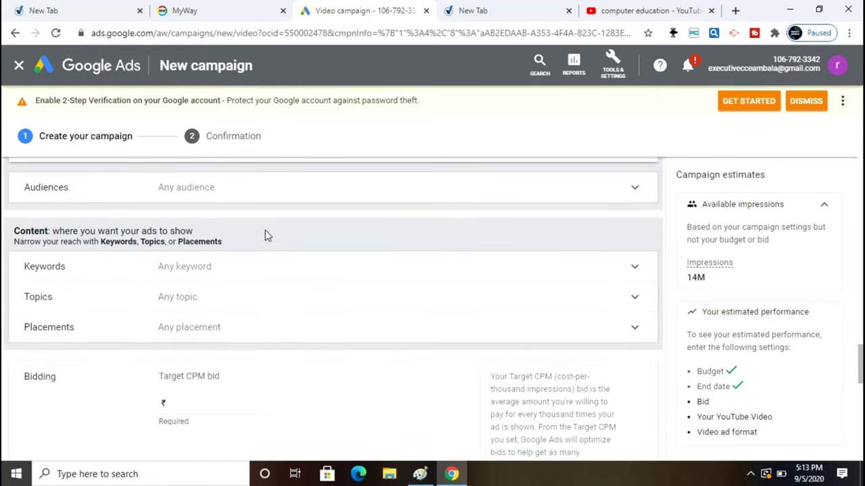
click(230, 189)
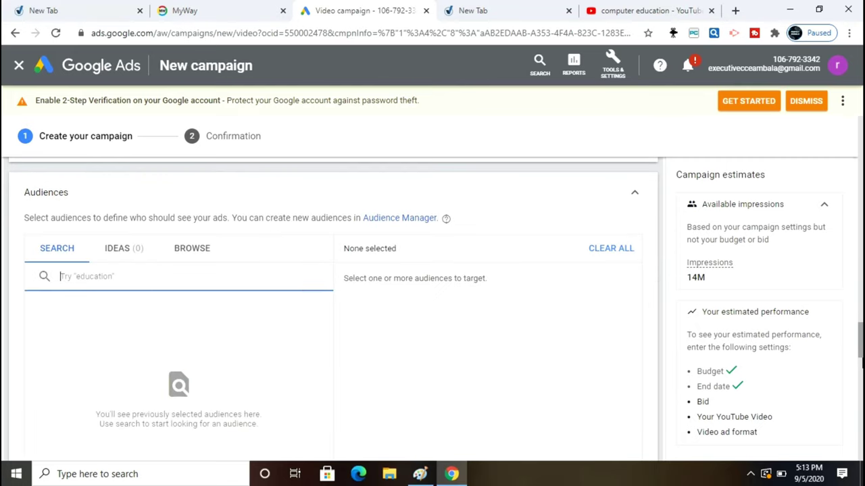
scroll(861, 355, down, 3)
scroll(861, 358, up, 3)
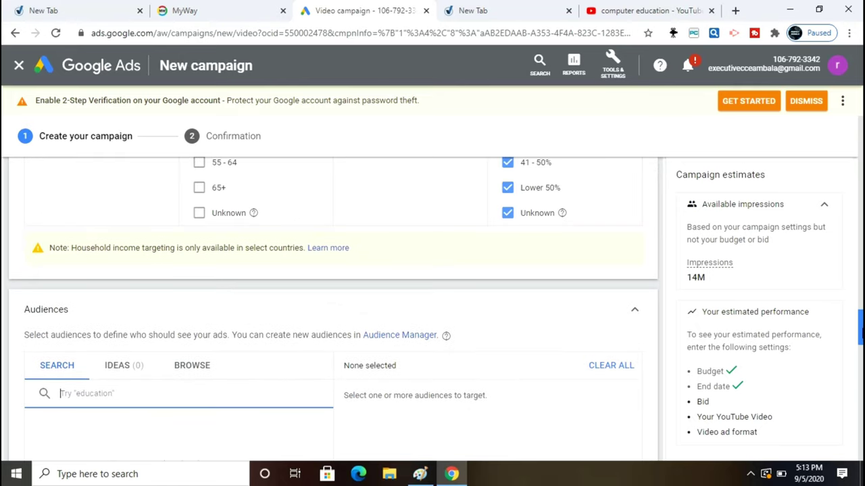
click(633, 314)
scroll(334, 313, down, 2)
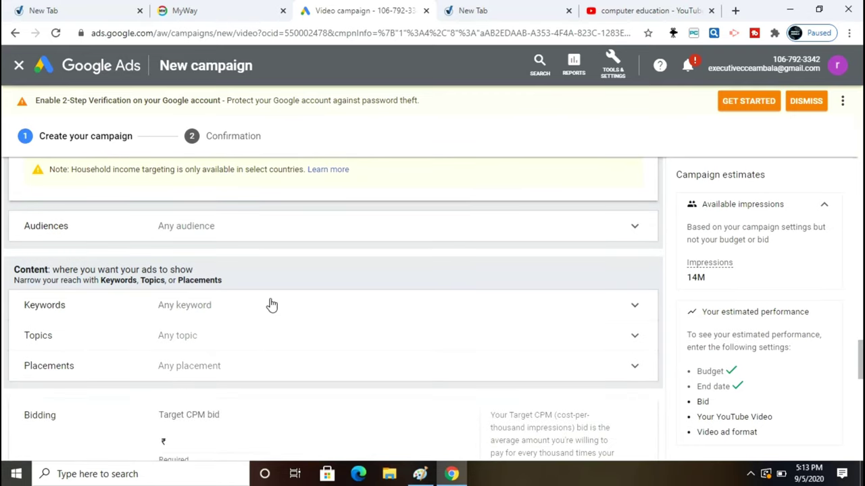
Add "motivational video success story" as a keyword in the ad group's content targeting
click(271, 305)
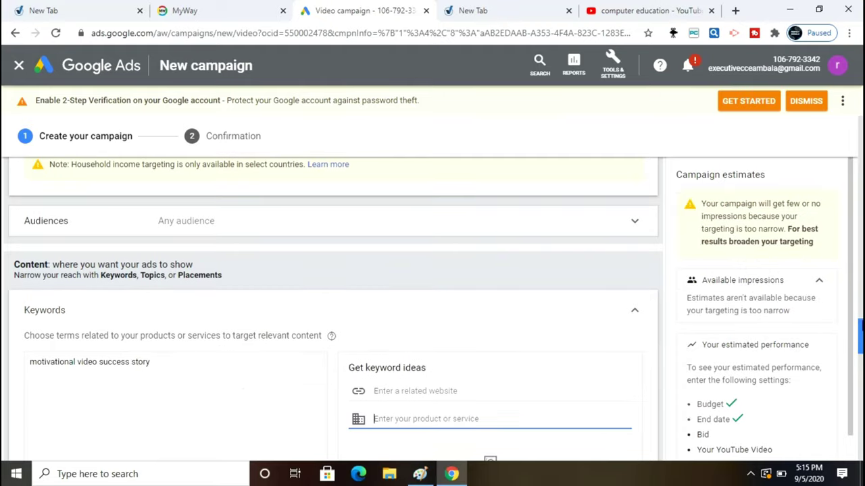
scroll(334, 309, down, 7)
scroll(334, 309, up, 2)
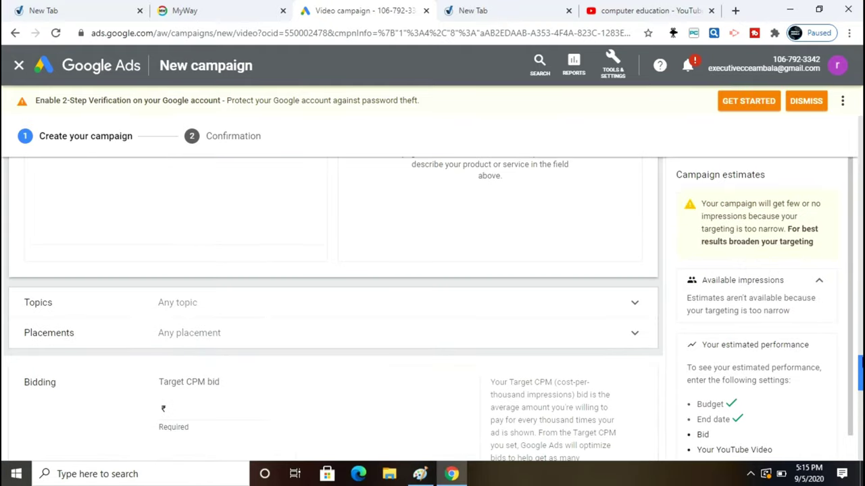
Browse the topic categories in the content targeting and select Jobs & Education as the targeted topic
click(398, 307)
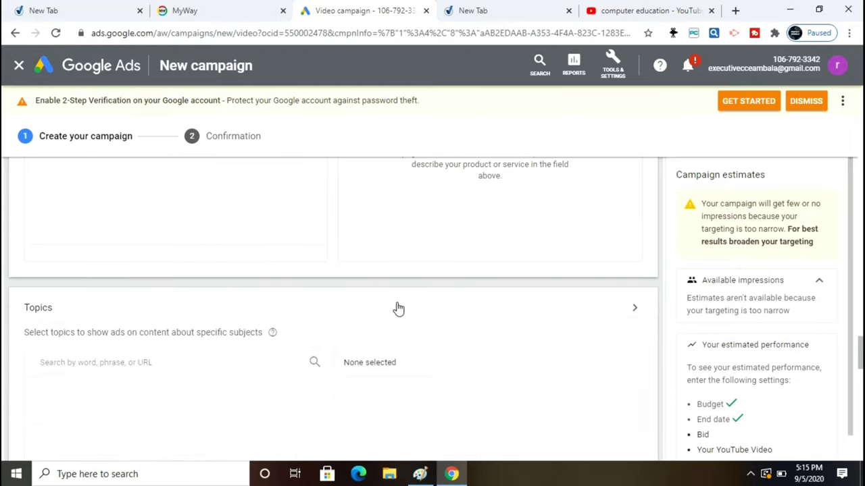
scroll(707, 354, down, 2)
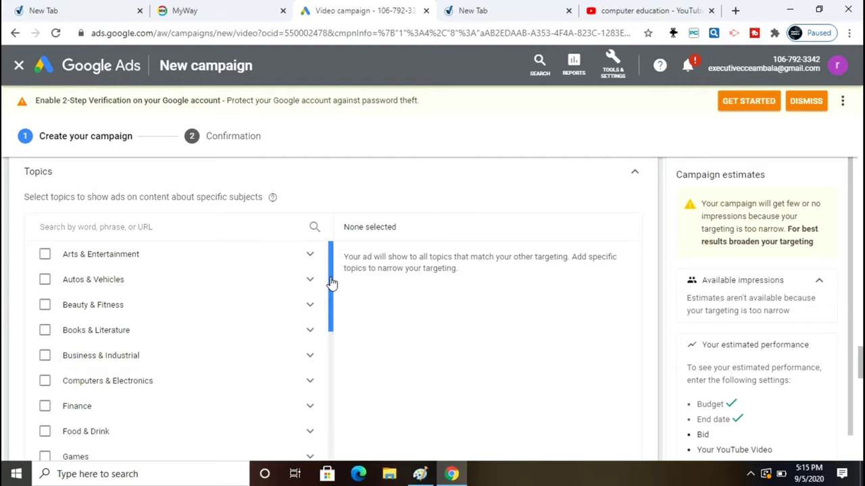
drag(331, 282, 344, 457)
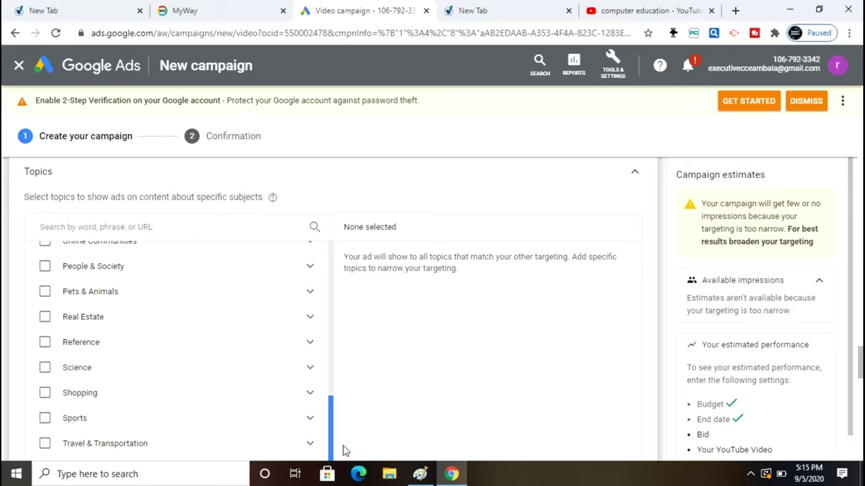
drag(344, 451, 346, 412)
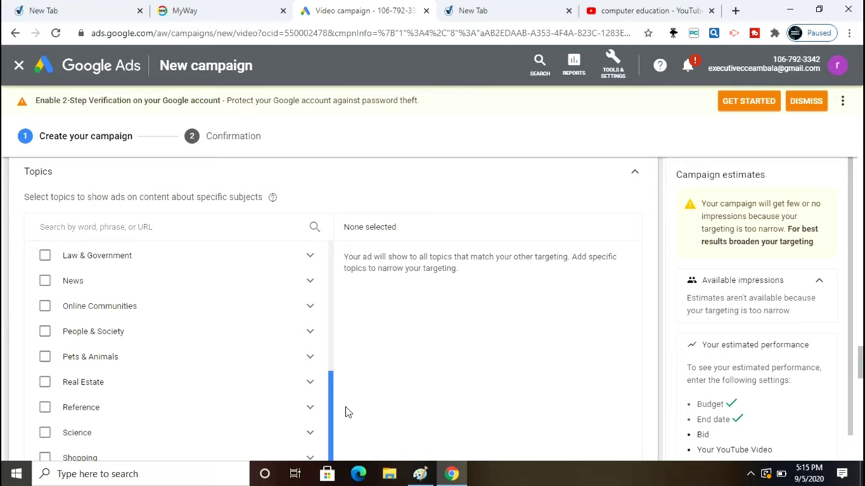
drag(346, 412, 376, 364)
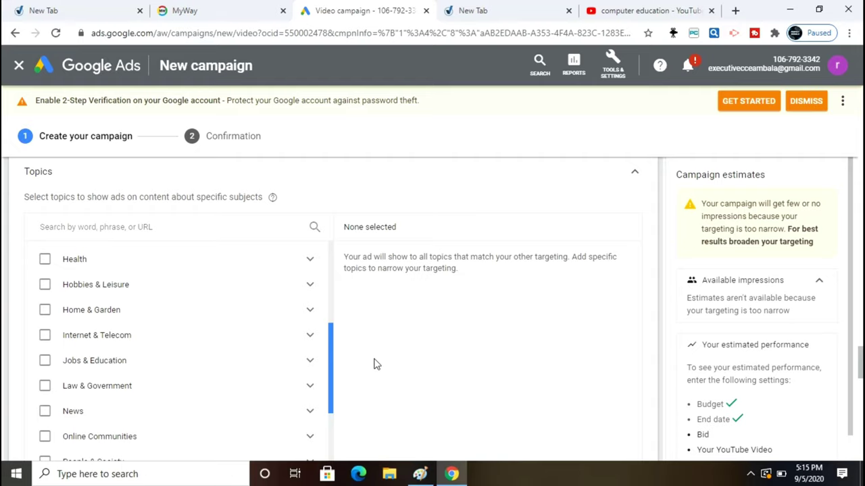
scroll(149, 361, up, 4)
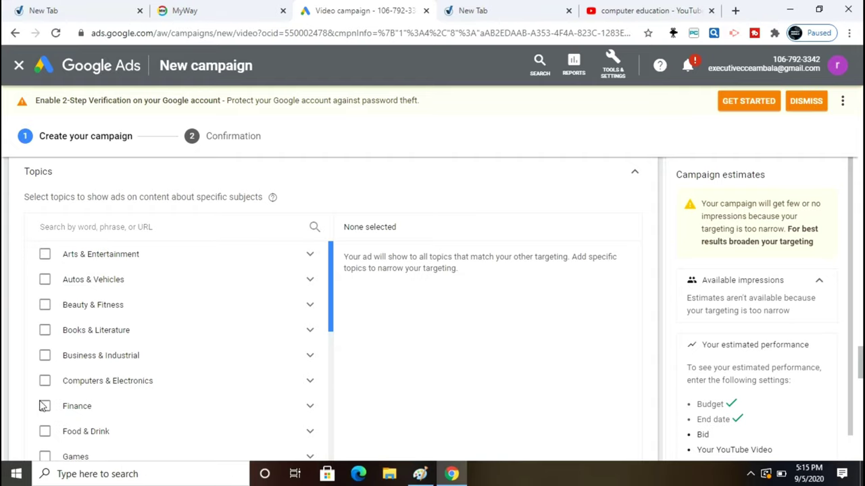
scroll(268, 383, down, 4)
scroll(264, 369, up, 2)
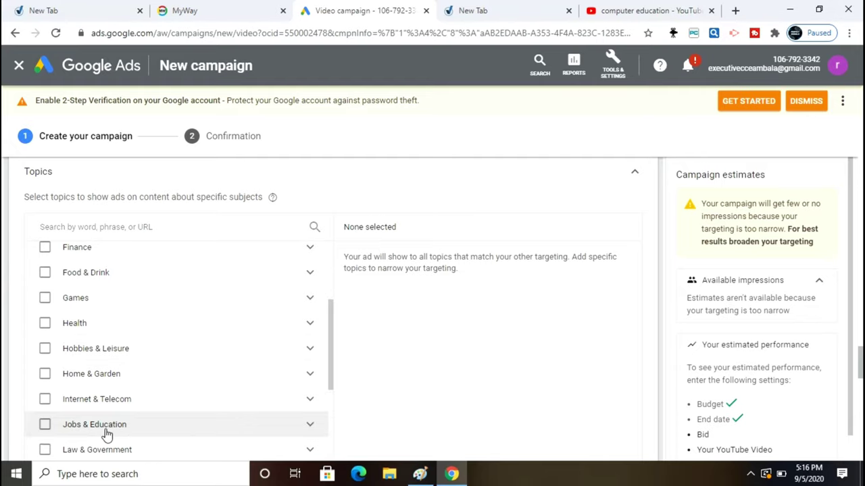
click(106, 433)
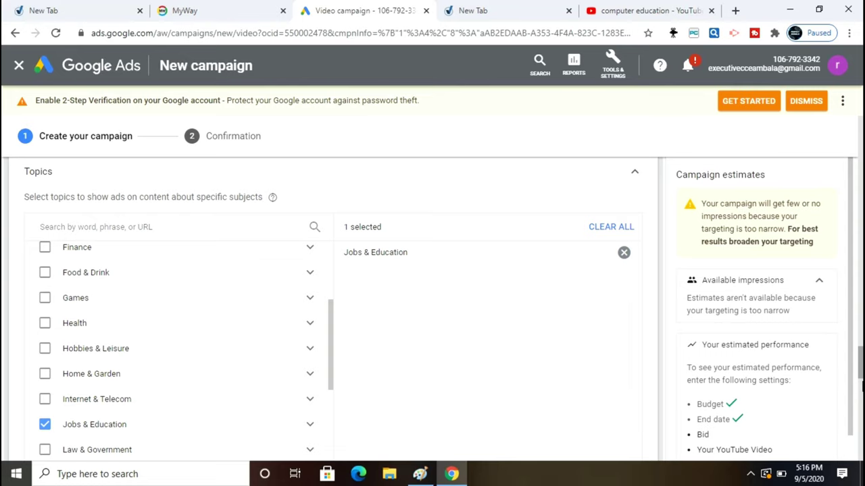
Review the placement targeting options, such as YouTube channels, videos, websites and apps, without selecting any placement
scroll(861, 363, down, 3)
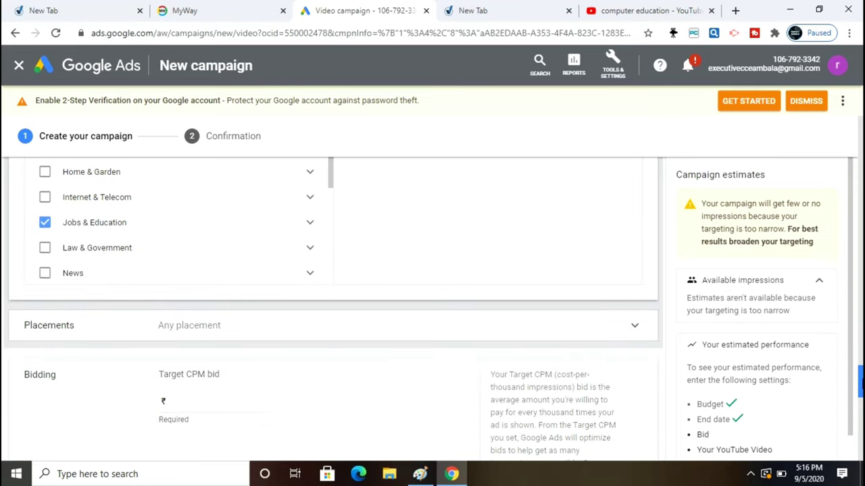
click(385, 330)
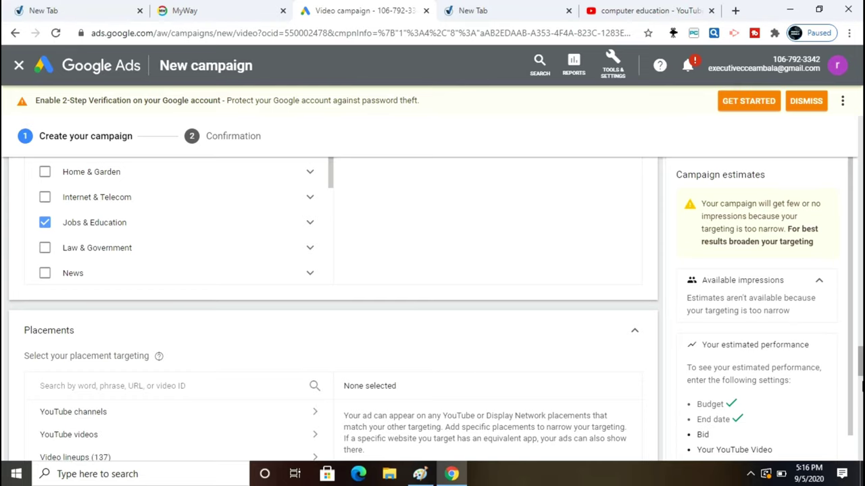
scroll(862, 385, down, 3)
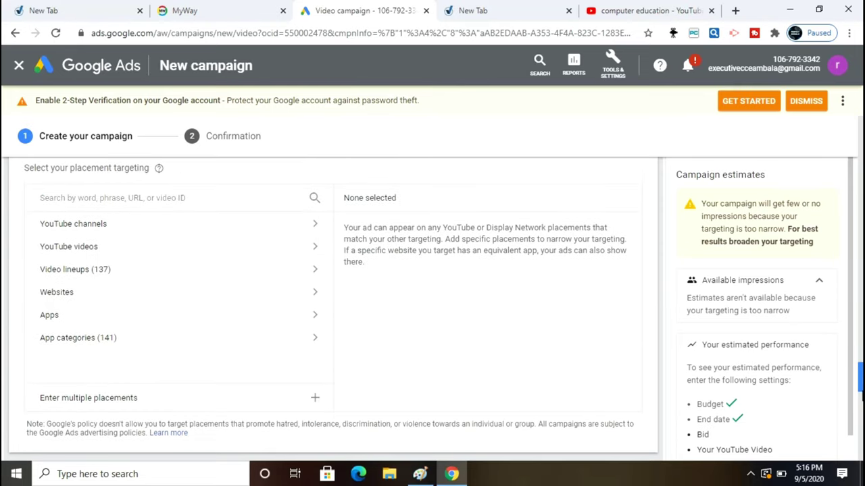
scroll(862, 398, down, 5)
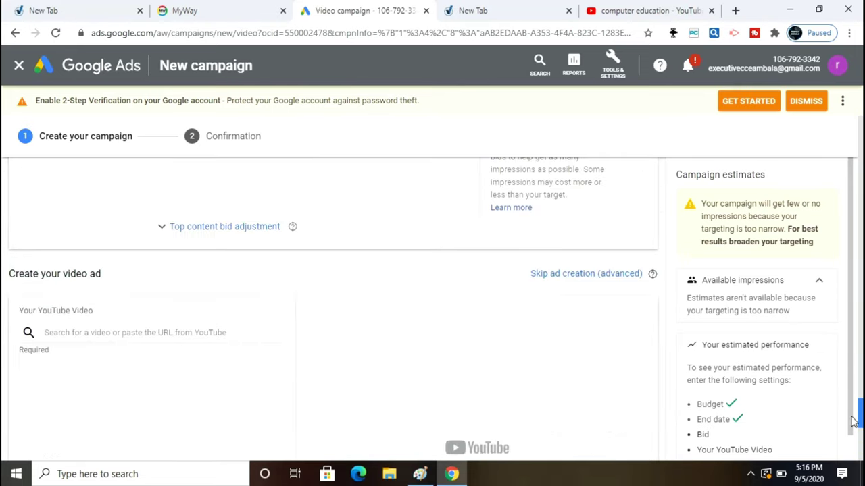
scroll(855, 422, down, 2)
drag(855, 429, 852, 382)
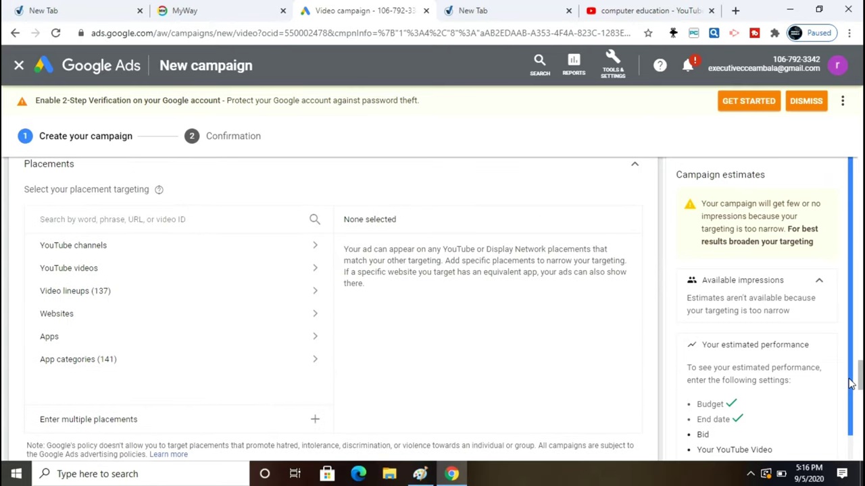
click(203, 218)
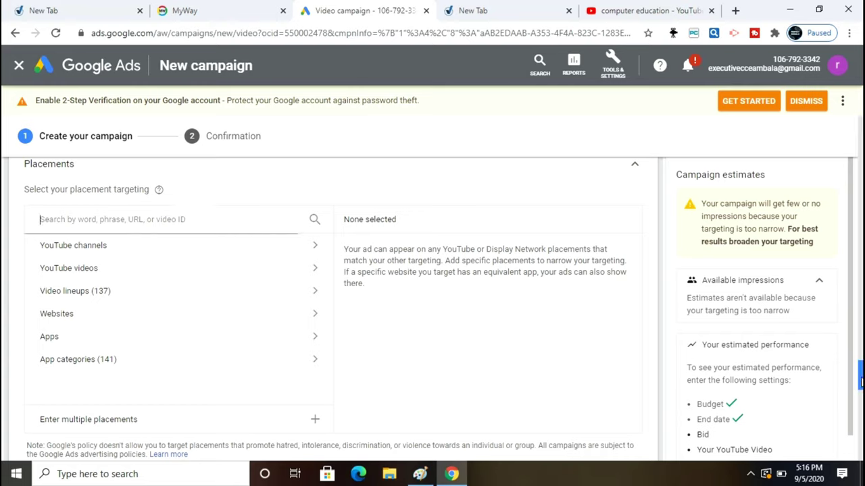
drag(861, 378, 861, 321)
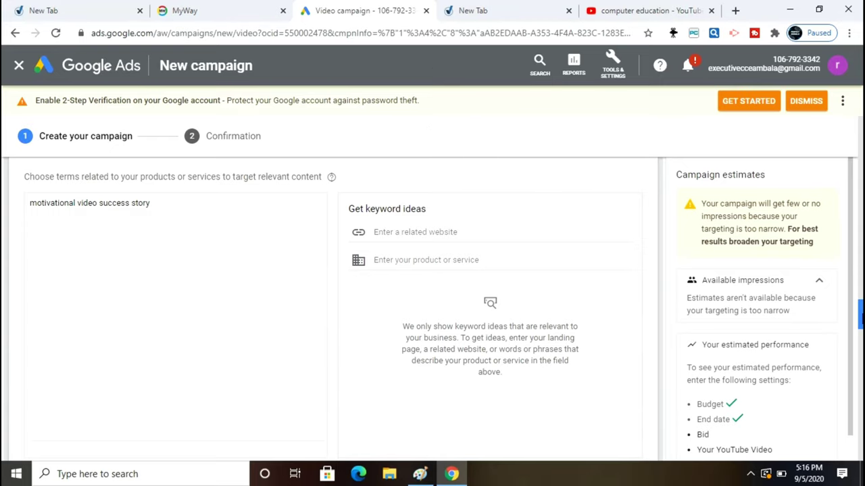
drag(861, 316, 860, 368)
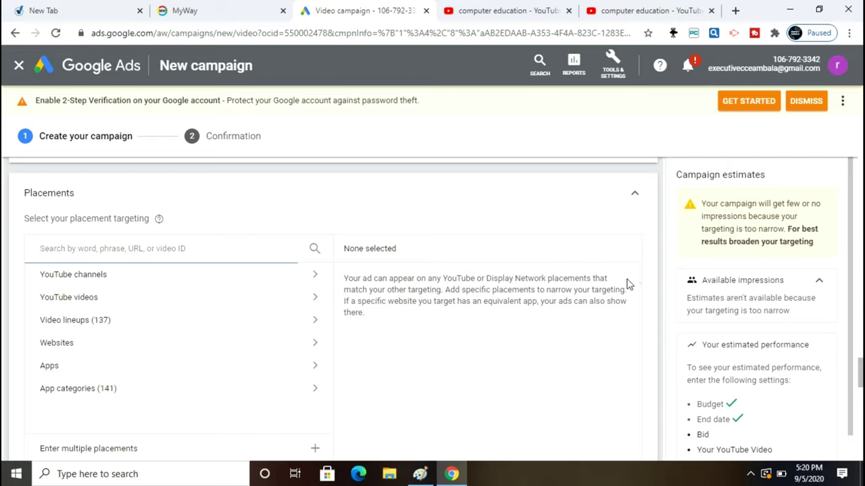
Set the ad group's target CPM bid to ₹200.00
scroll(860, 379, down, 1)
scroll(860, 378, down, 3)
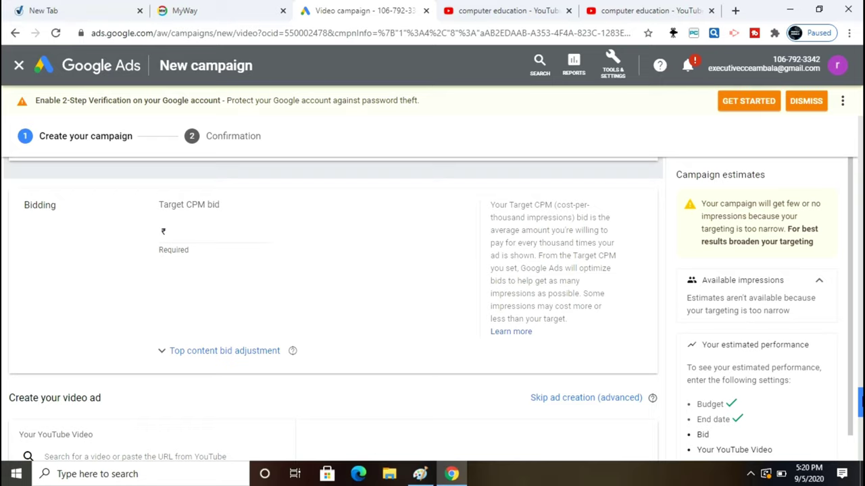
click(199, 243)
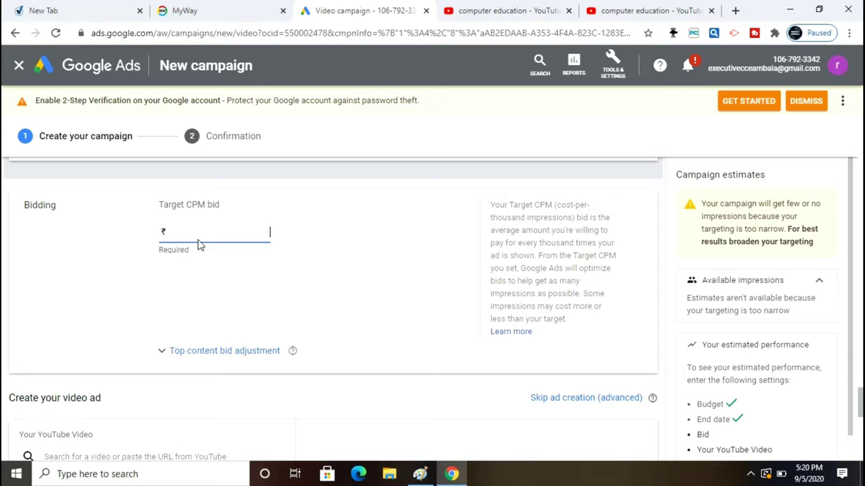
text(150)
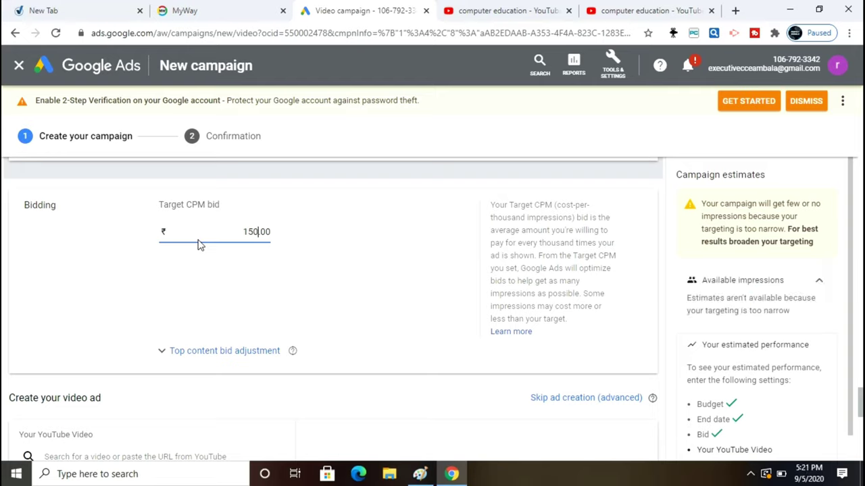
key(BackSpace)
key(BackSpace)
key(BackSpace)
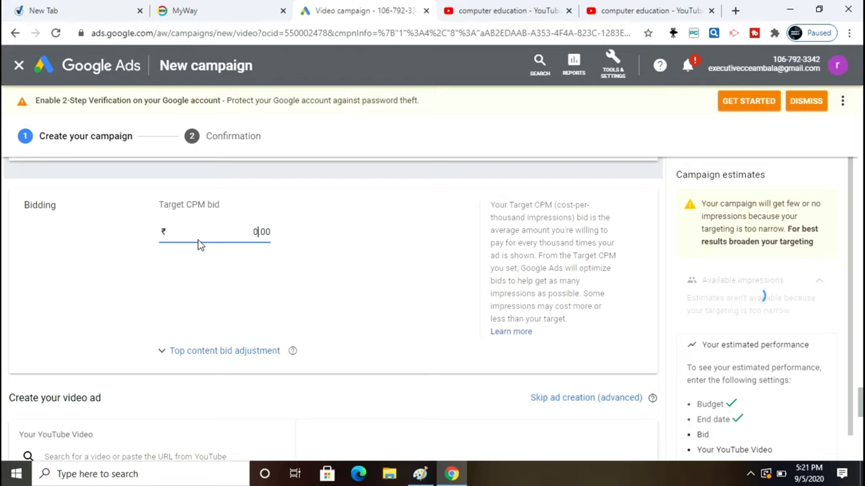
text(200)
Set the top content bid adjustment to 20 %, keeping the target CPM bid as it is
click(210, 352)
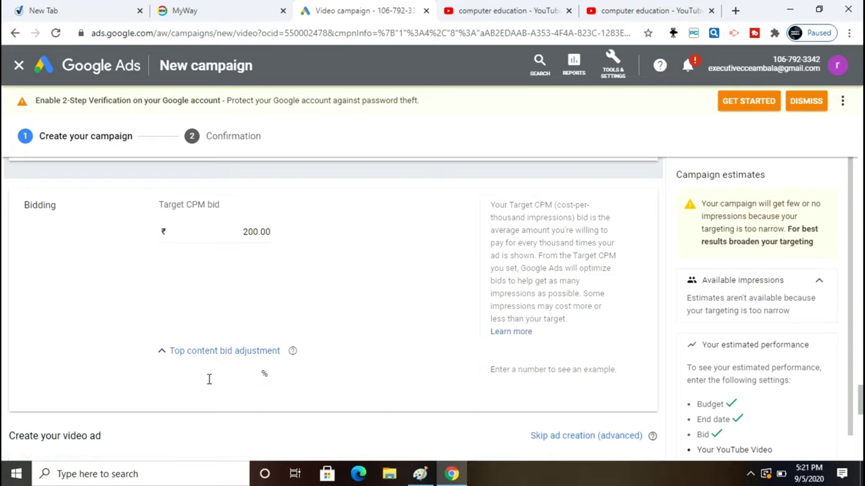
click(211, 379)
text(200)
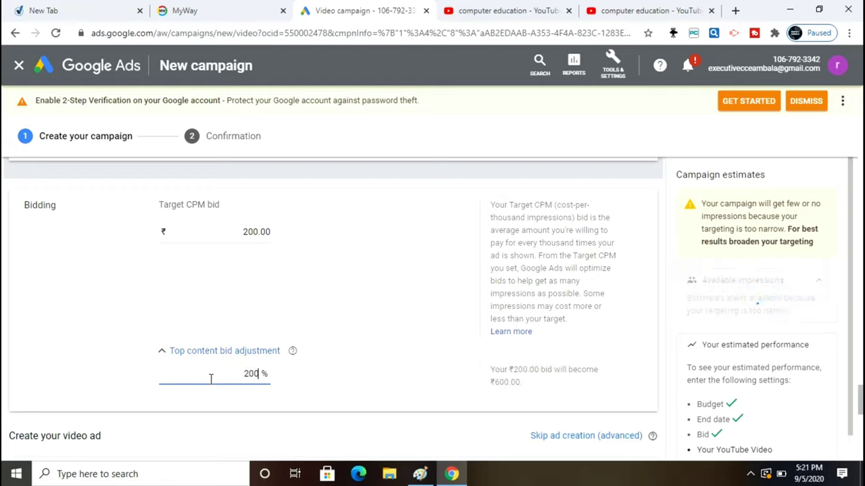
key(BackSpace)
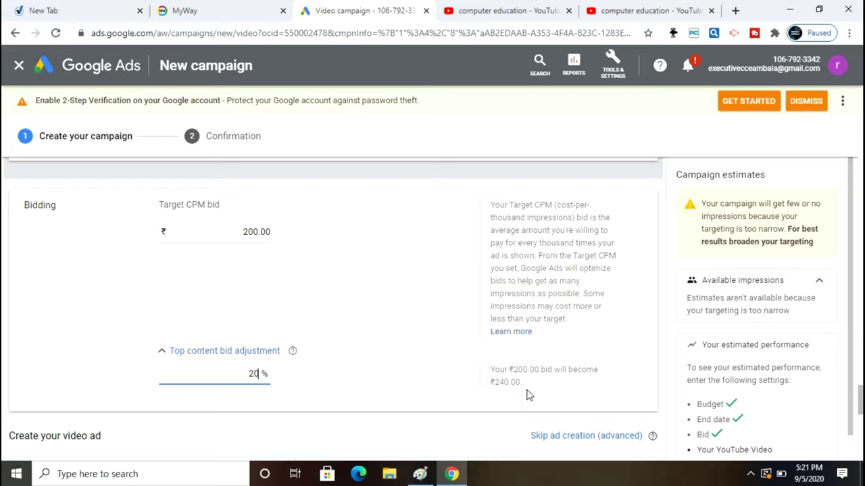
click(195, 236)
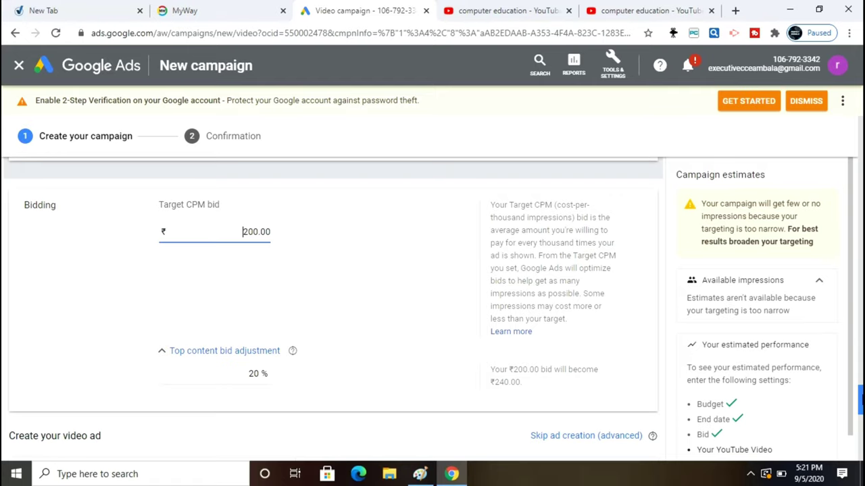
Switch to the computer education channel on YouTube and open its uploaded video "Sports 29331"
drag(861, 400, 861, 419)
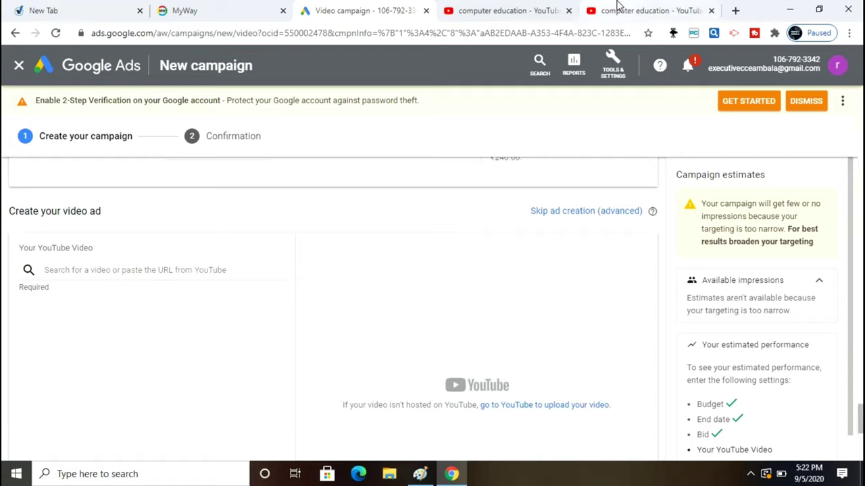
click(617, 10)
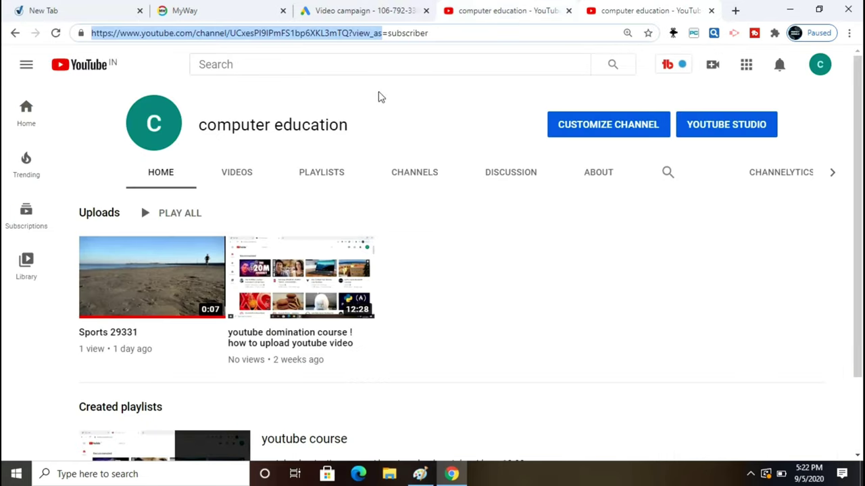
right_click(139, 301)
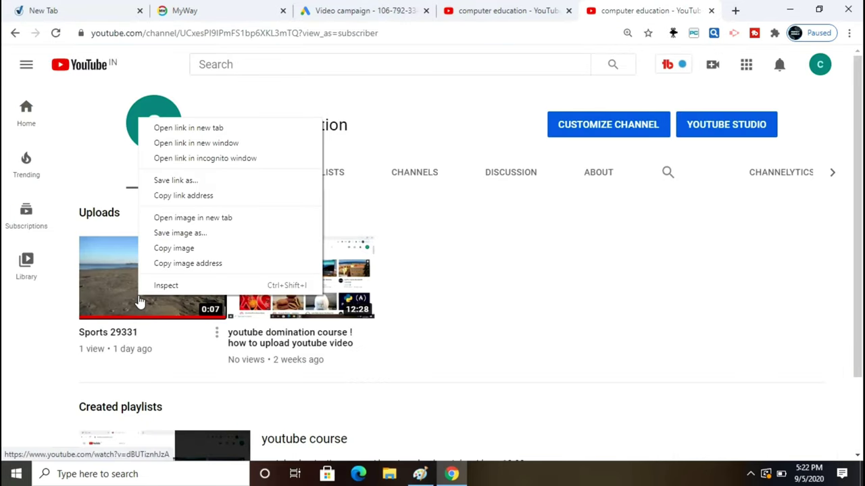
click(140, 301)
click(138, 298)
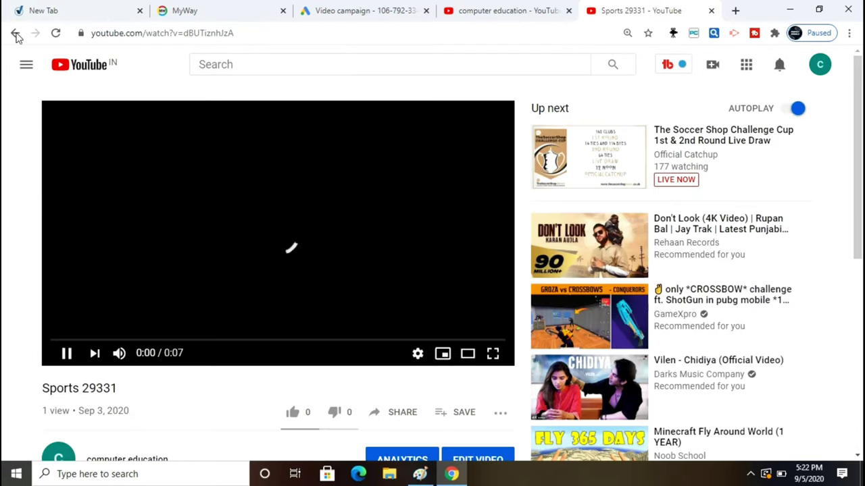
click(15, 33)
click(16, 33)
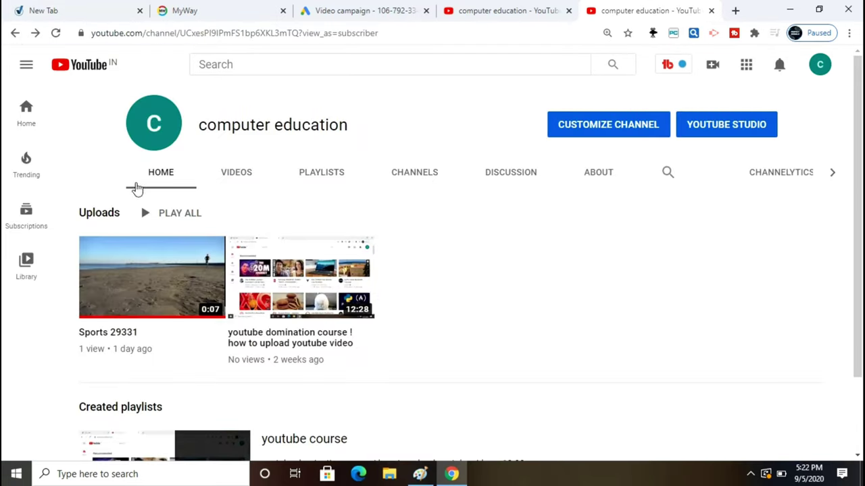
click(149, 270)
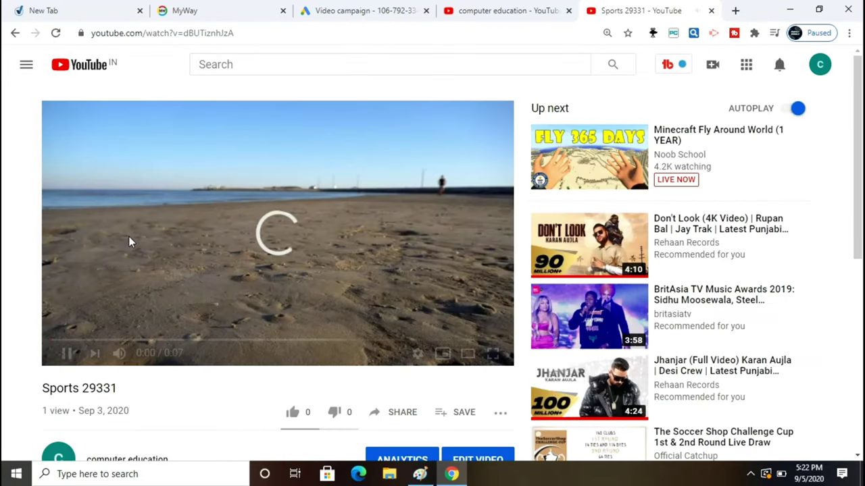
Pause the "Sports 29331" video and copy its video URL
right_click(129, 237)
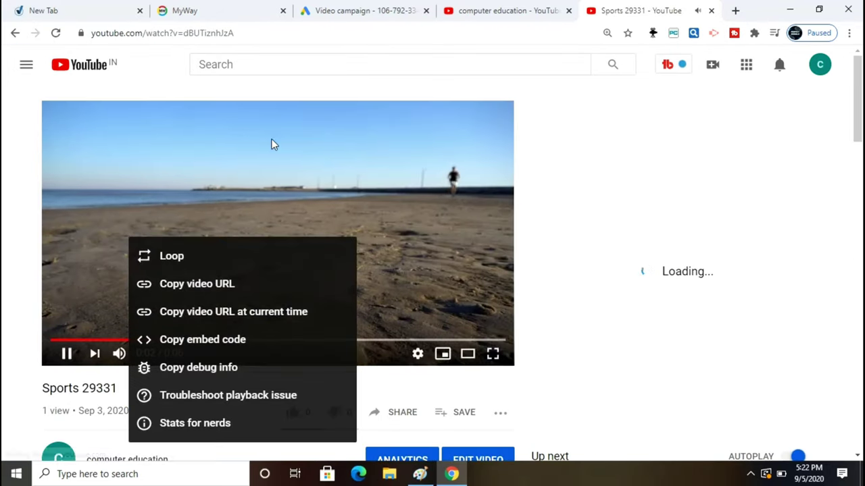
right_click(423, 248)
click(270, 193)
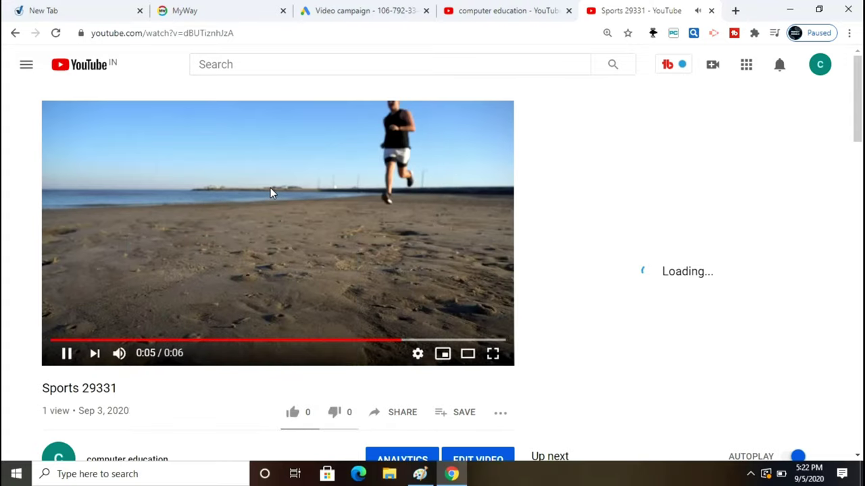
right_click(270, 193)
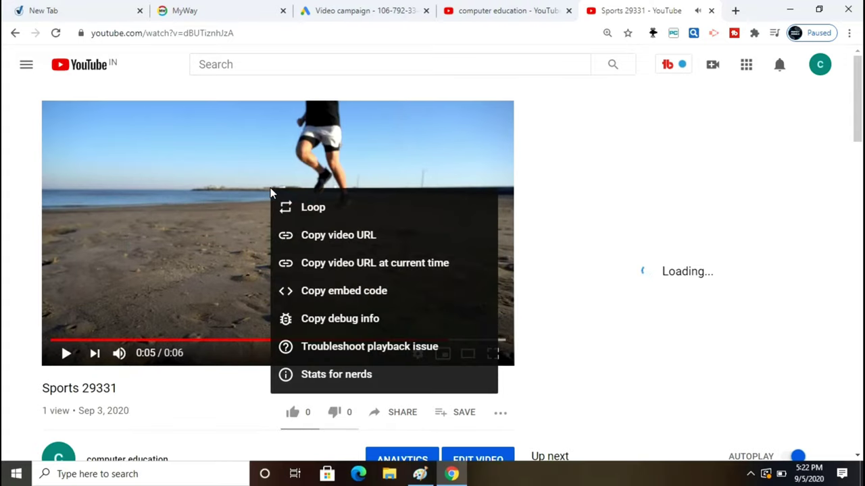
click(321, 236)
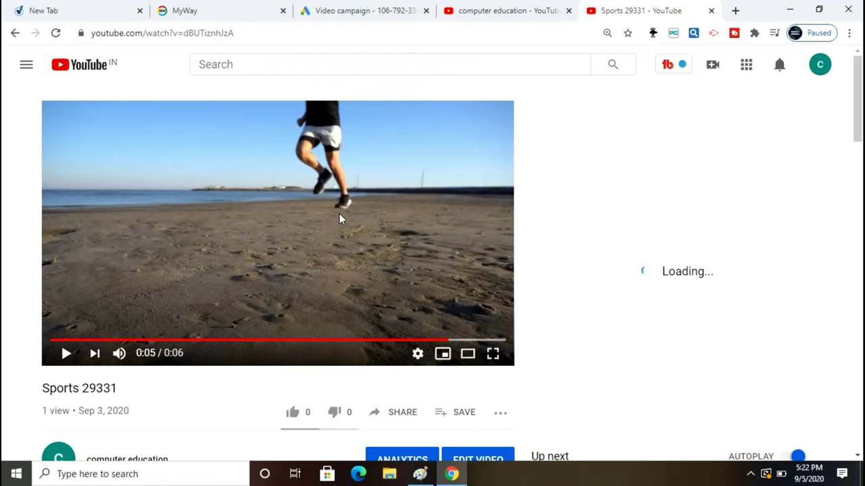
Return to the Google Ads campaign and add the copied video URL as the ad's YouTube video
click(385, 12)
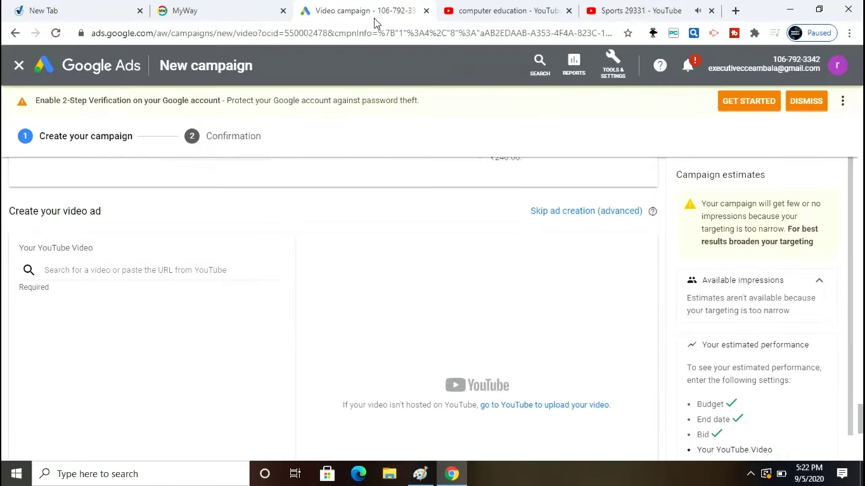
click(92, 269)
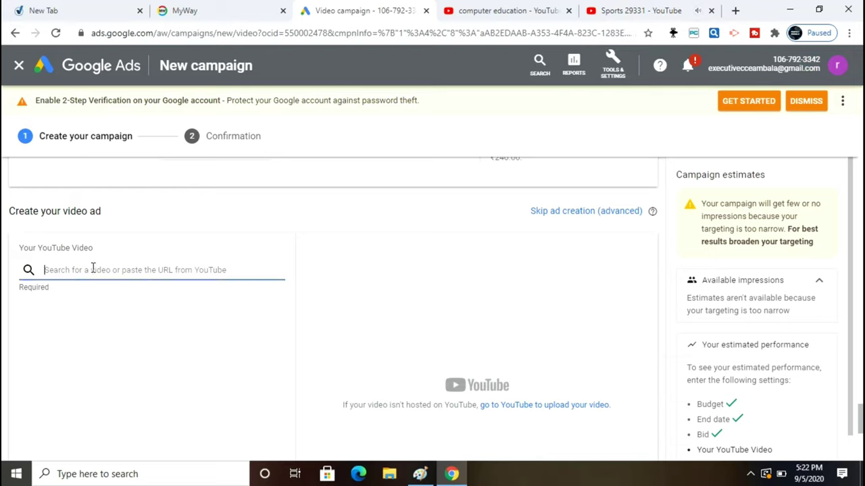
key(ctrl+v)
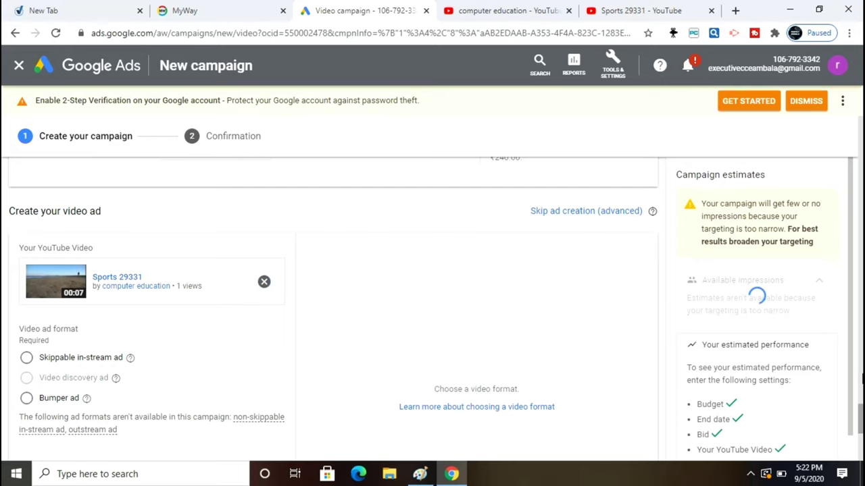
Choose the skippable in-stream ad format for the video ad and look over its settings
scroll(859, 419, down, 2)
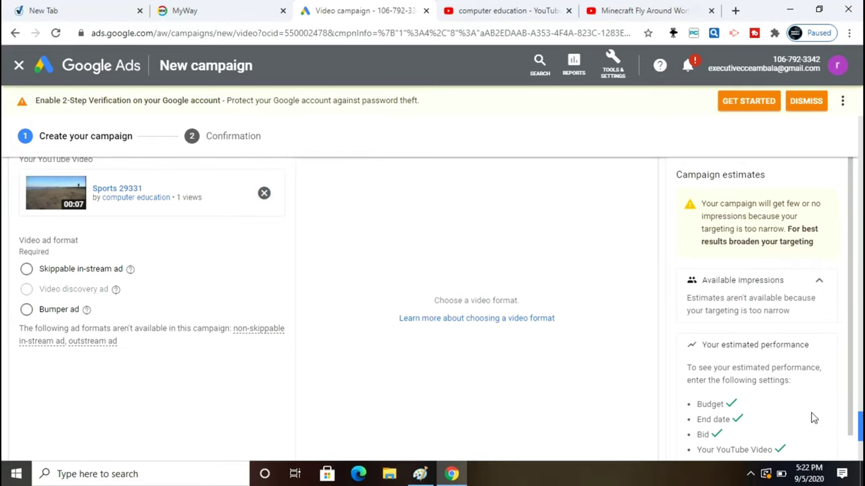
click(25, 271)
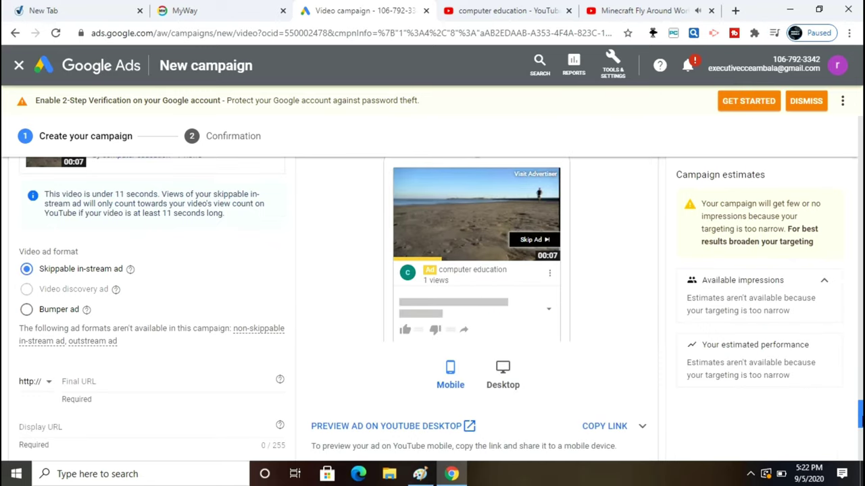
mouse_move(860, 416)
mouse_down()
mouse_move(860, 392)
mouse_move(860, 406)
mouse_up()
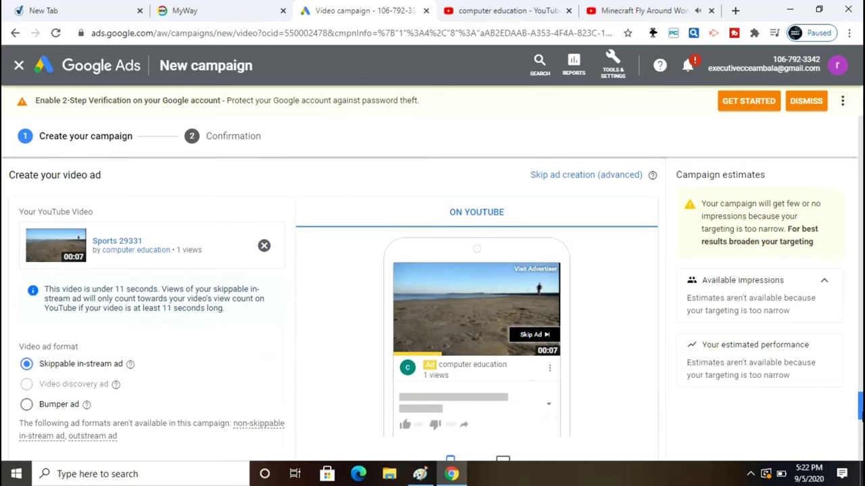
drag(860, 407, 860, 419)
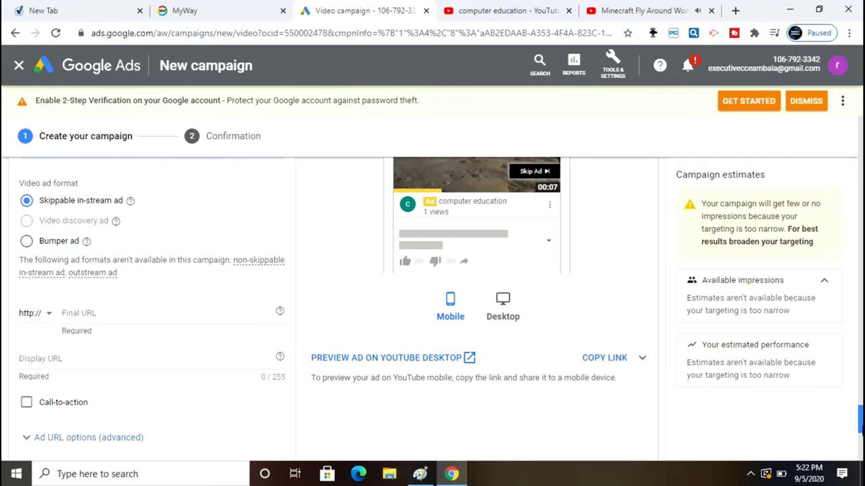
Switch to YouTube, open the computer education account's own channel page and copy its full URL for the ad's final URL
click(121, 310)
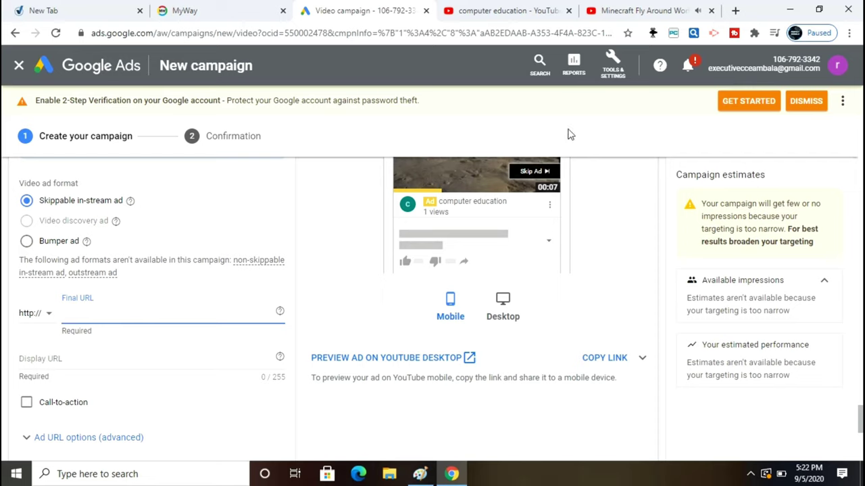
click(622, 11)
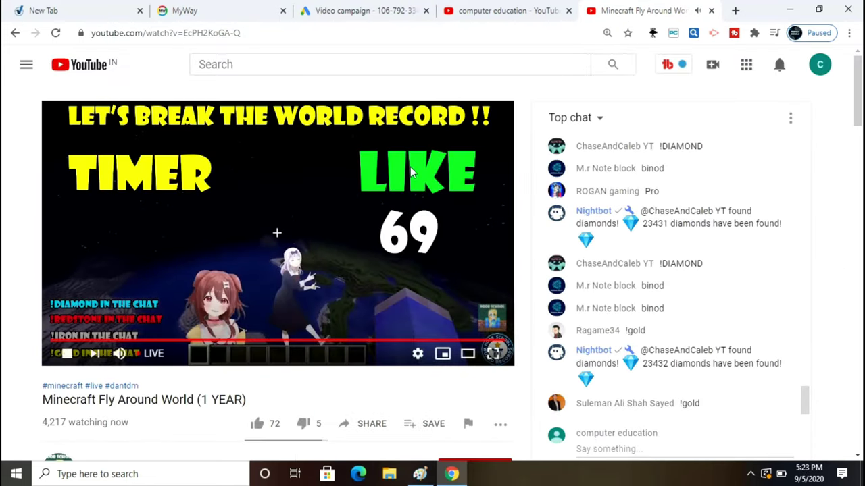
click(524, 23)
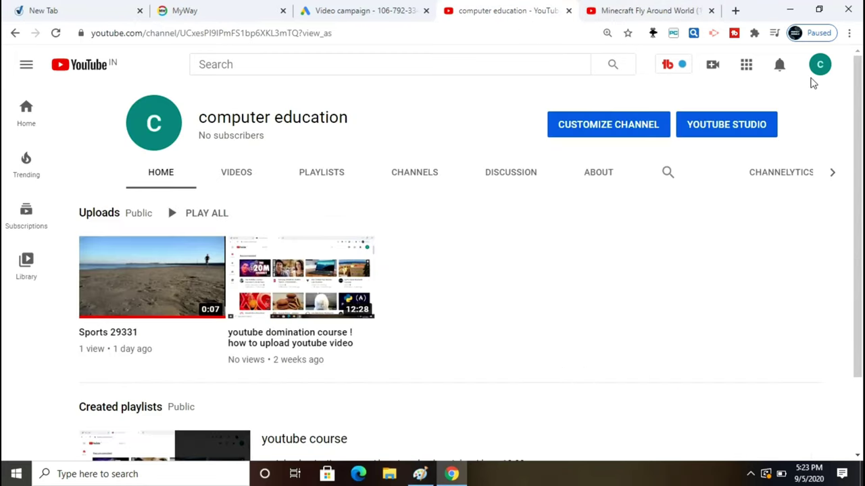
click(816, 76)
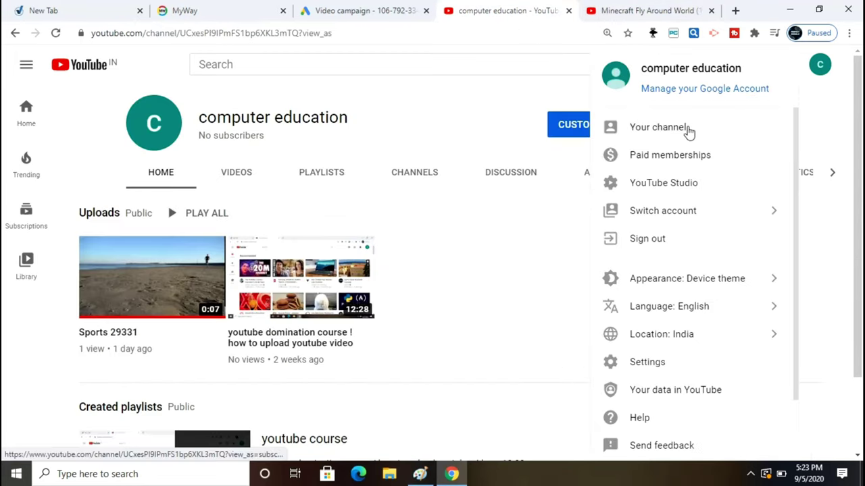
click(688, 130)
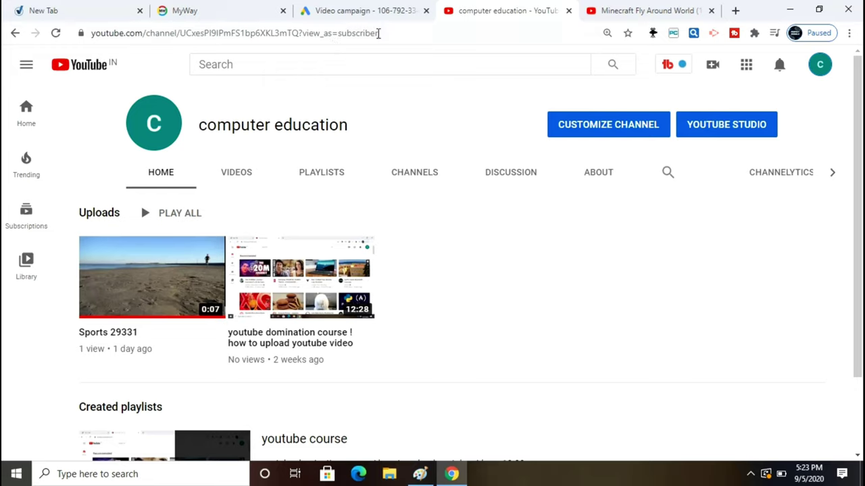
drag(379, 33, 49, 42)
key(ctrl+c)
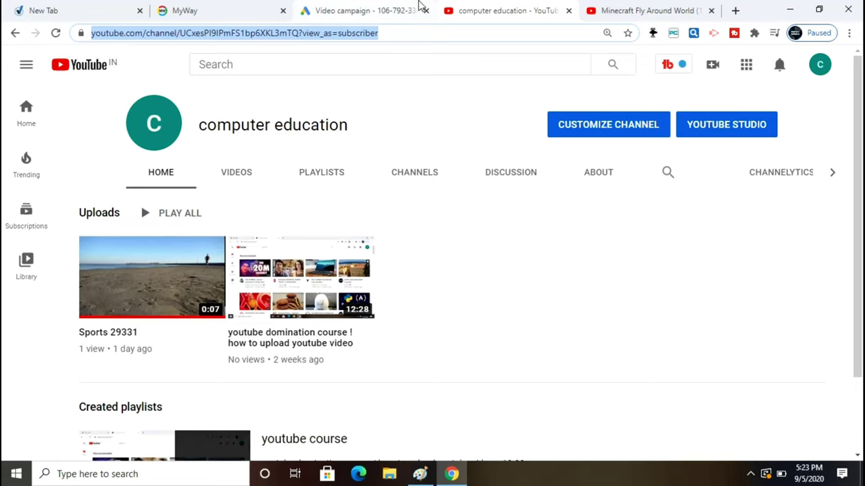
Check the copied channel URL by opening it in a new browser tab
click(735, 10)
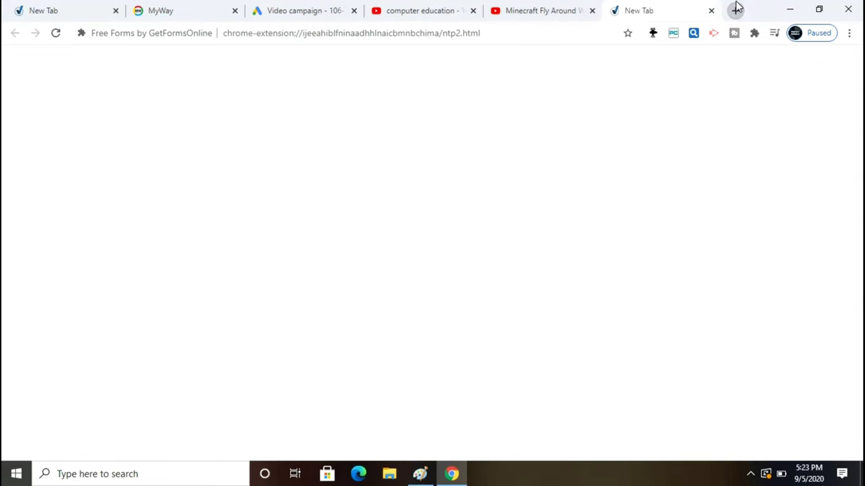
click(556, 34)
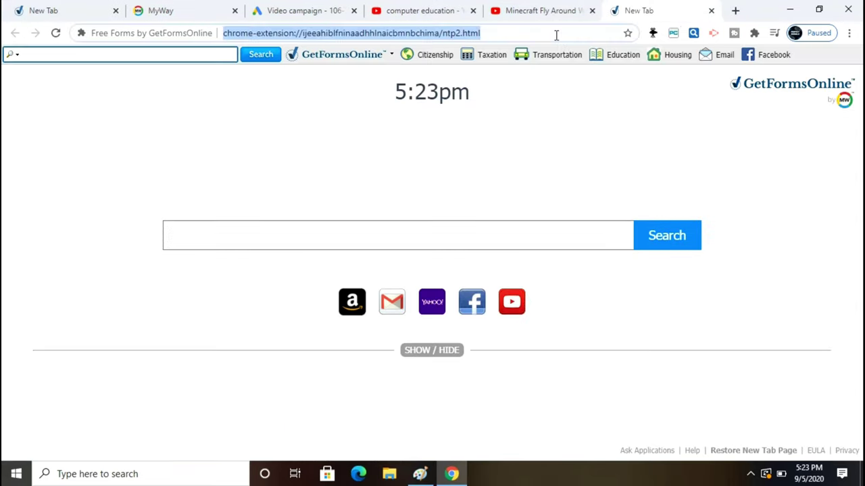
key(BackSpace)
key(ctrl+v)
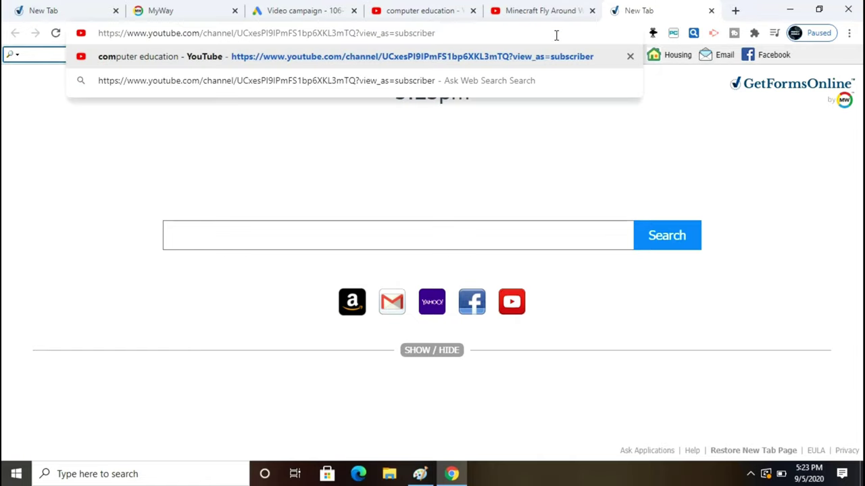
key(Return)
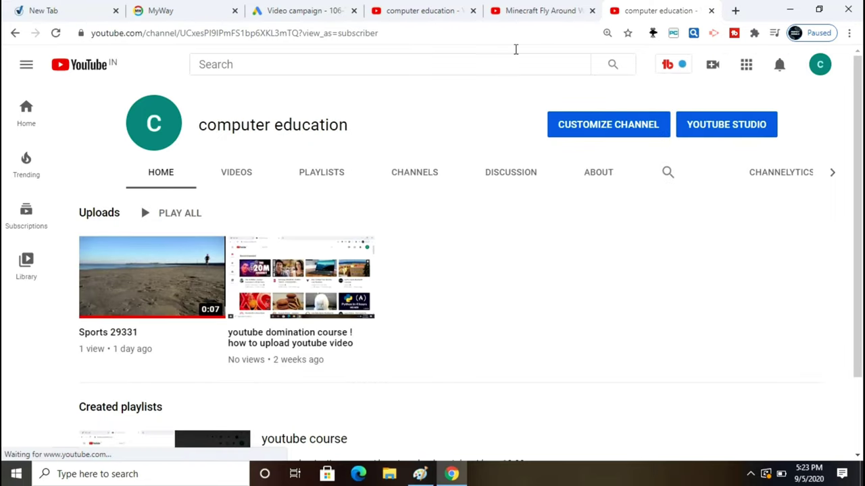
Return to the Google Ads campaign and enter the copied channel URL as both the final URL and the display URL
click(331, 8)
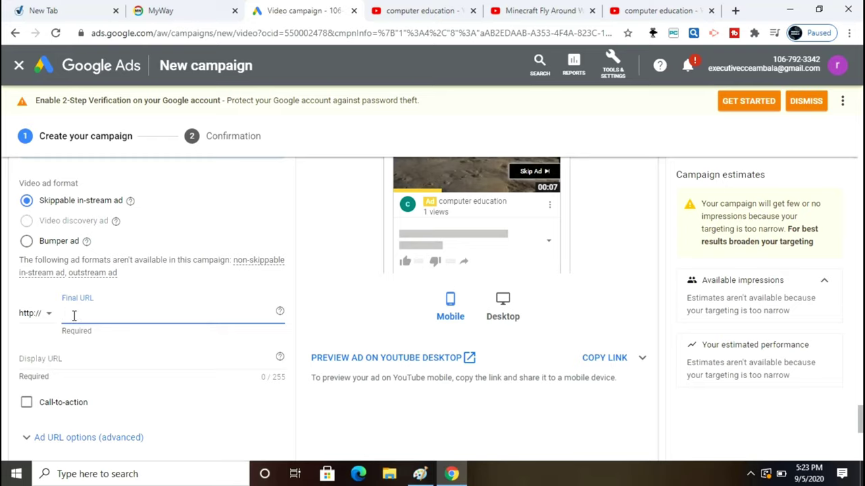
key(ctrl+v)
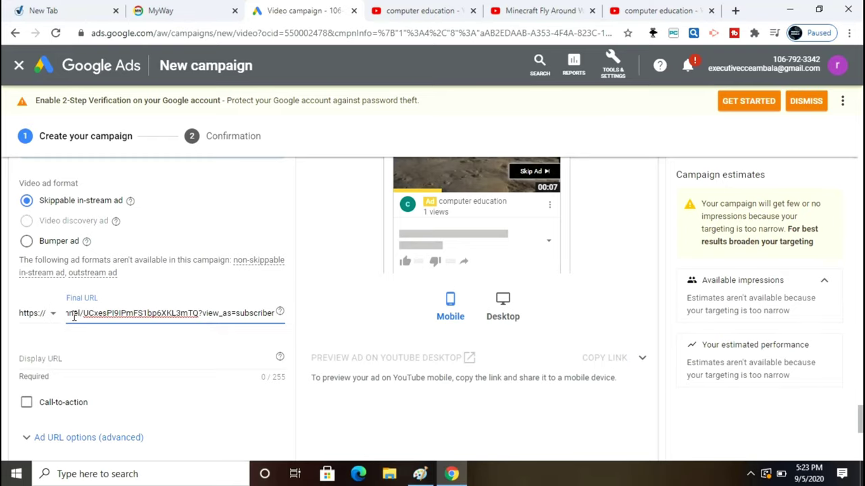
click(74, 364)
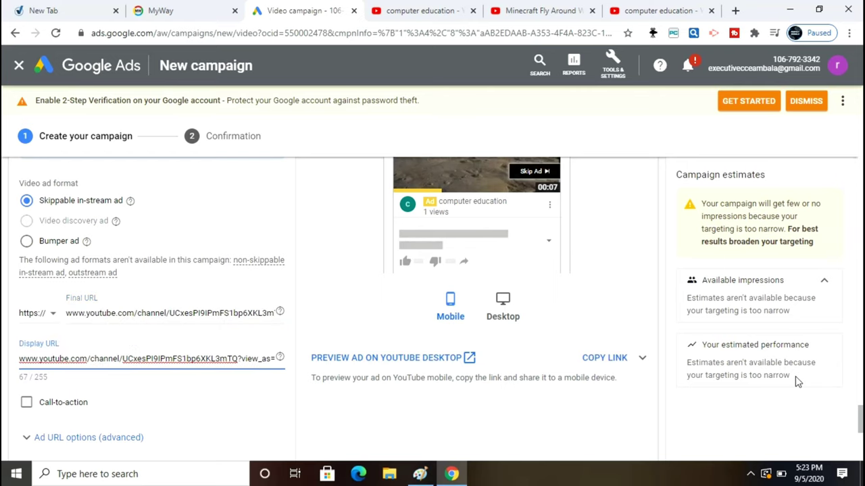
Enable the ad's call-to-action and set its text to "subscriber"
scroll(74, 364, down, 1)
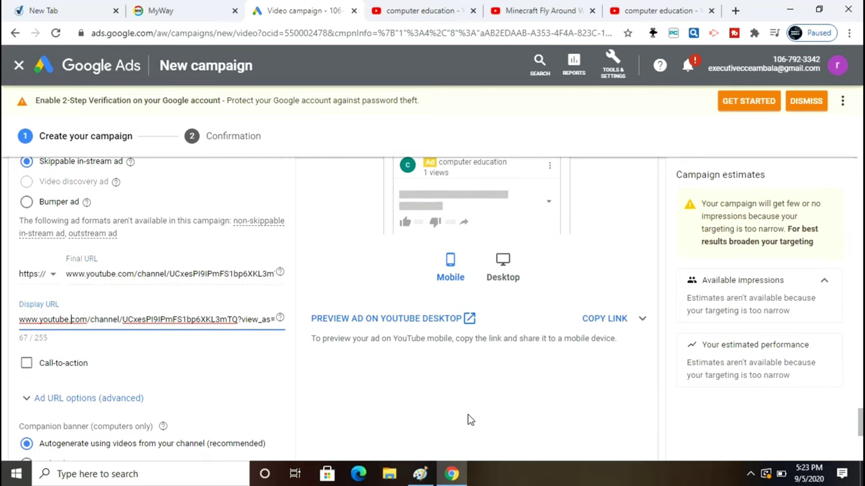
click(30, 368)
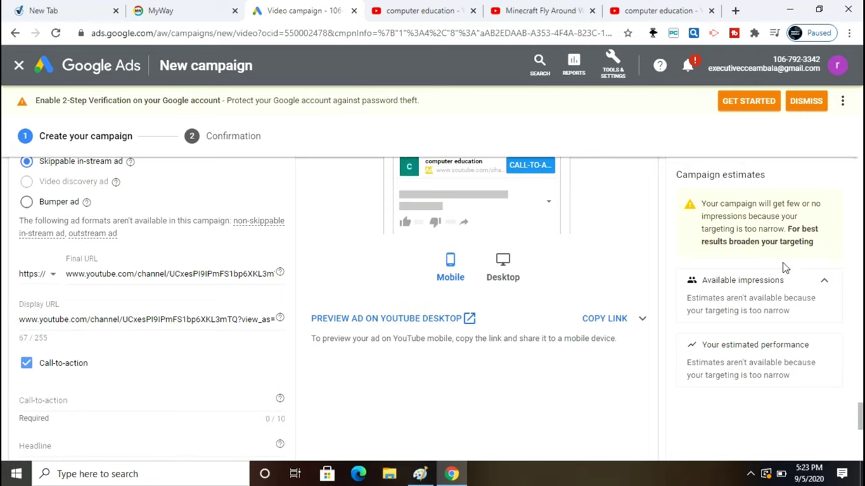
scroll(860, 417, down, 2)
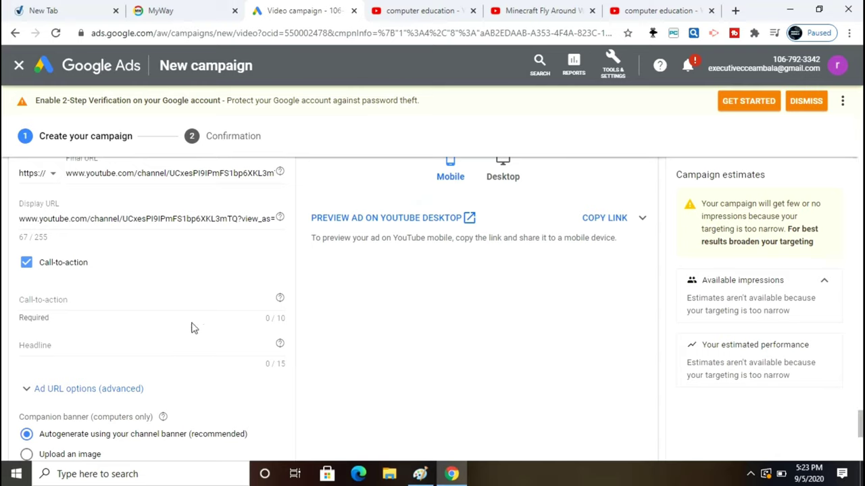
click(58, 299)
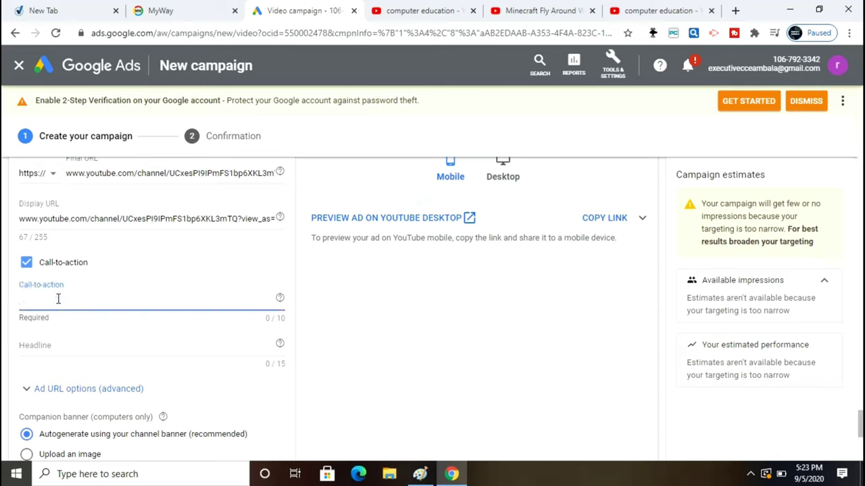
text(subsc)
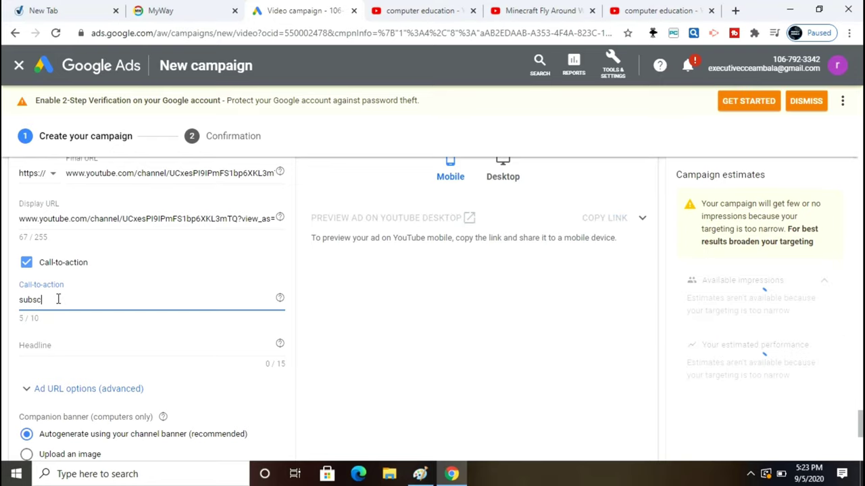
text(riber)
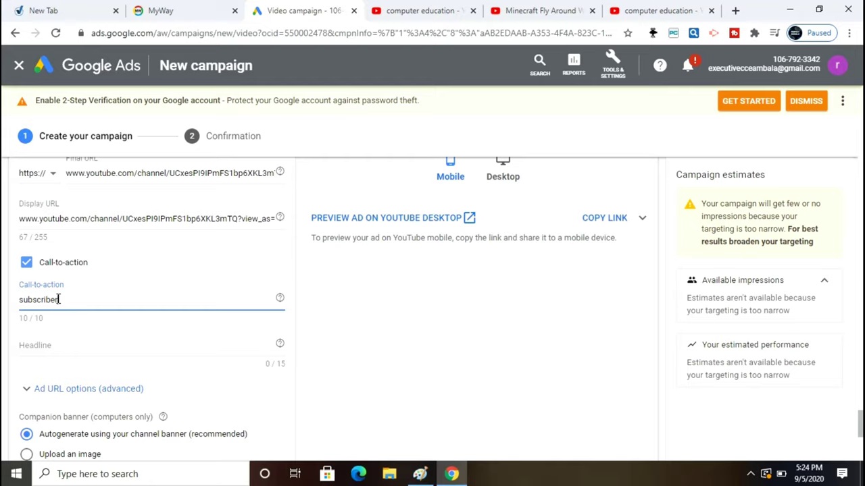
Enter "motivational speach" as the headline of the ad's call-to-action
click(47, 343)
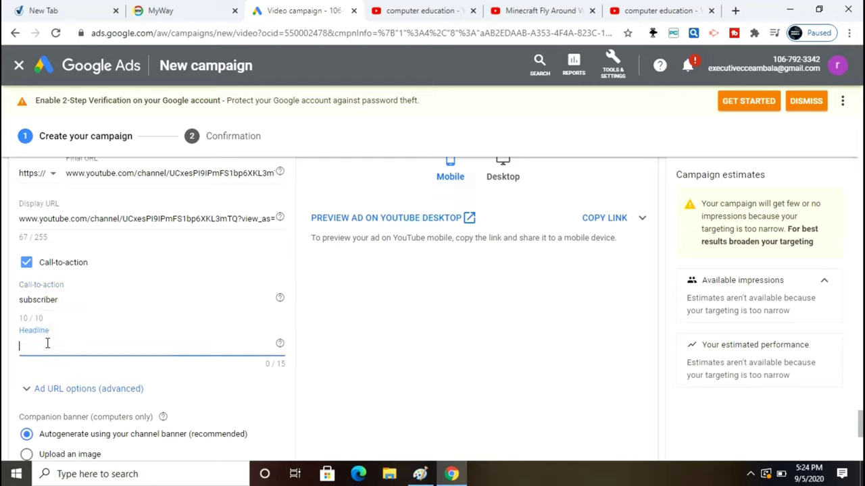
text(mot)
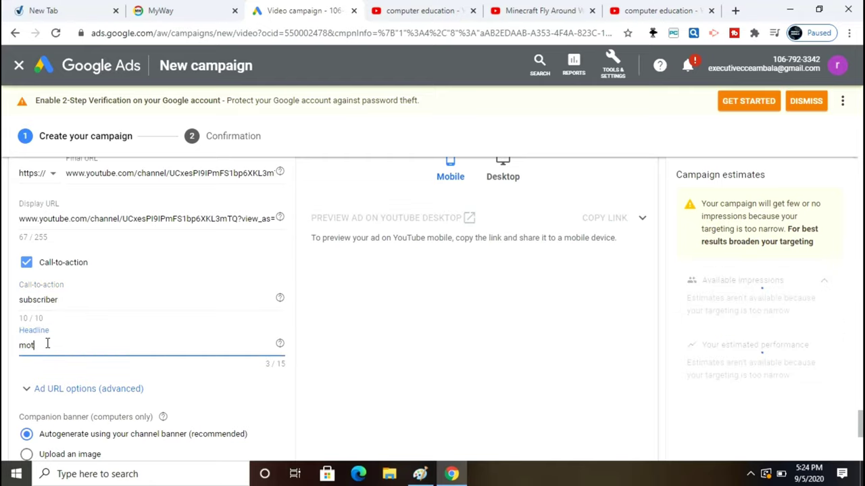
text(ib)
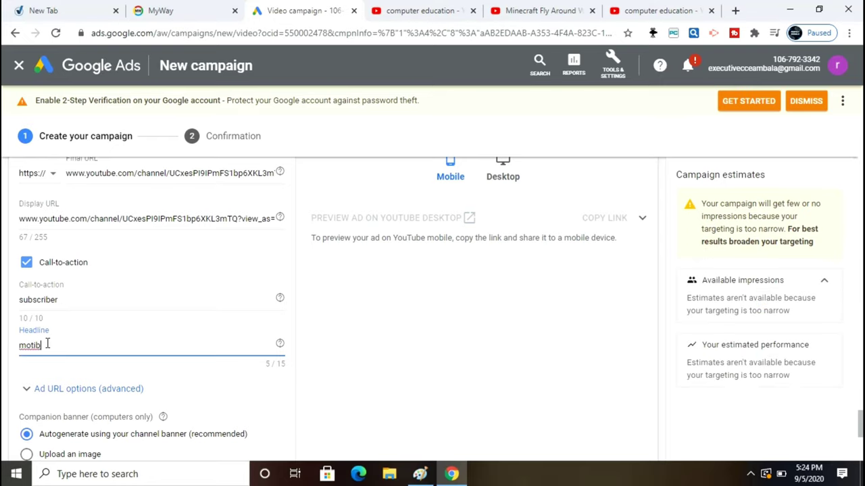
key(BackSpace)
text(vational s)
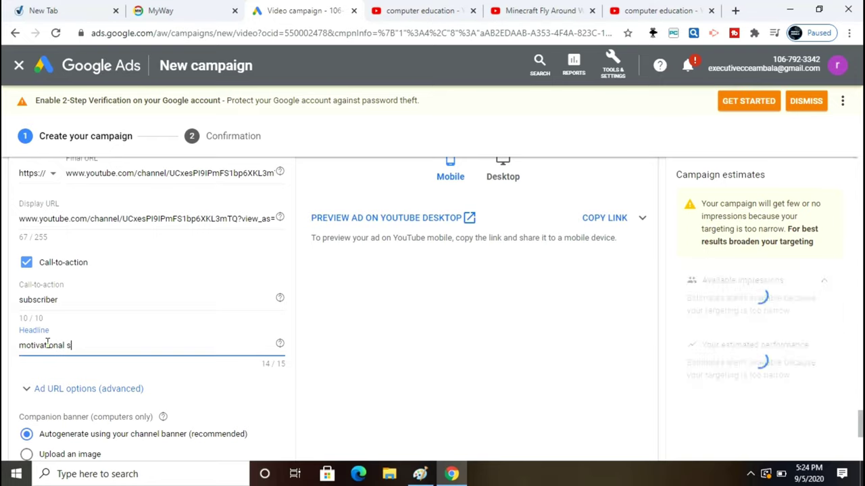
text(pe)
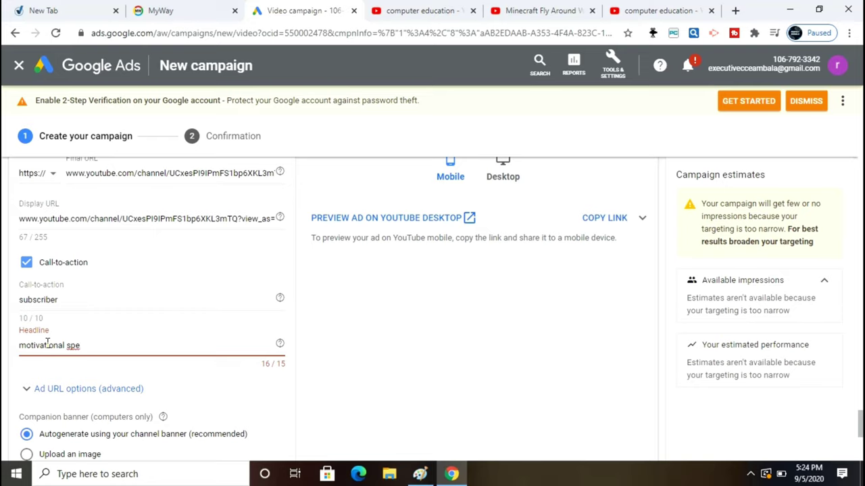
text(ach)
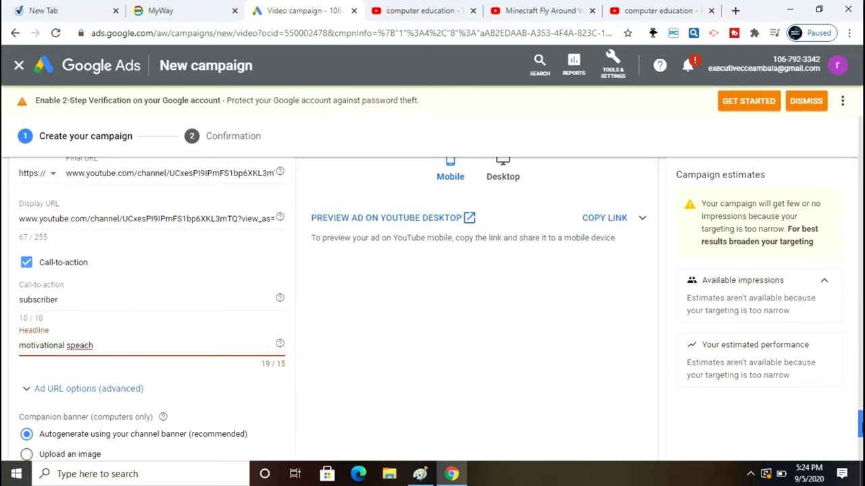
scroll(439, 304, down, 2)
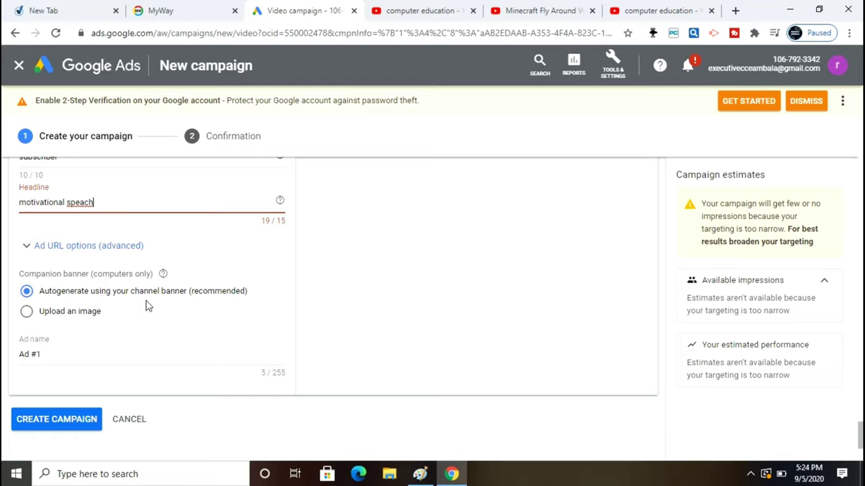
click(115, 354)
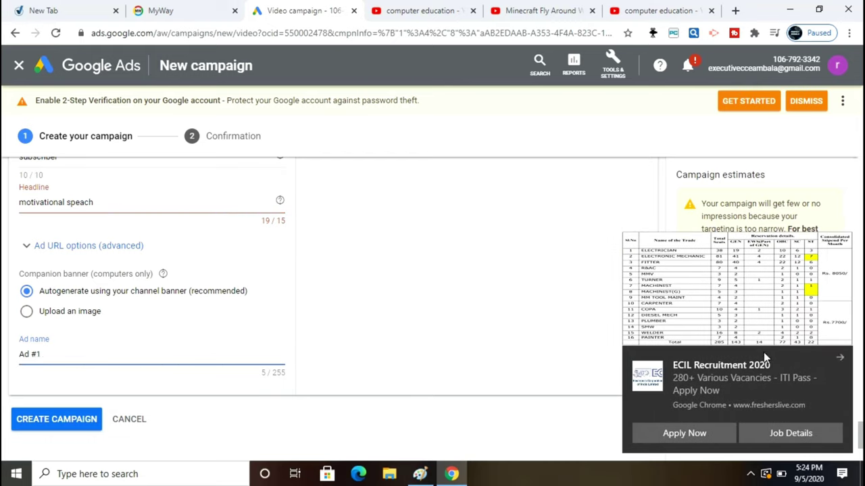
click(834, 378)
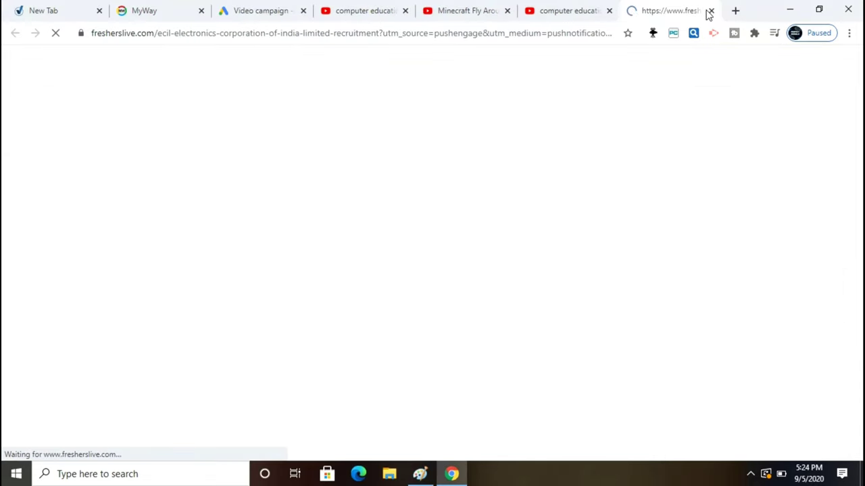
click(711, 11)
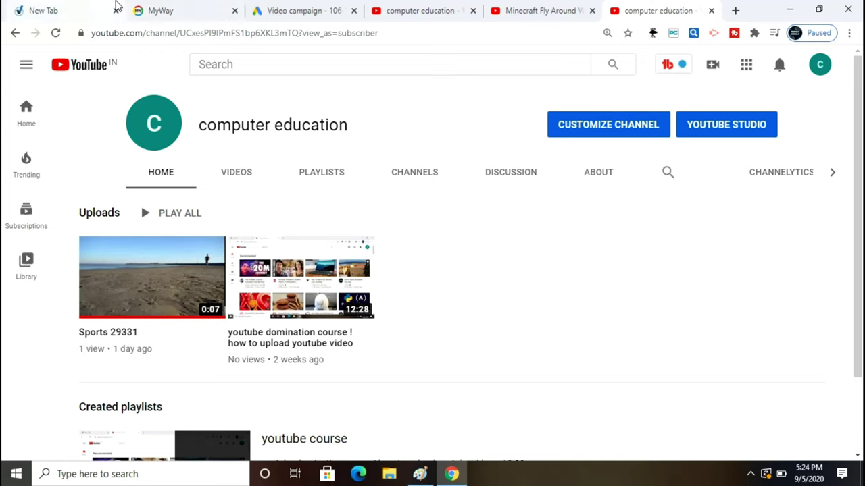
click(293, 6)
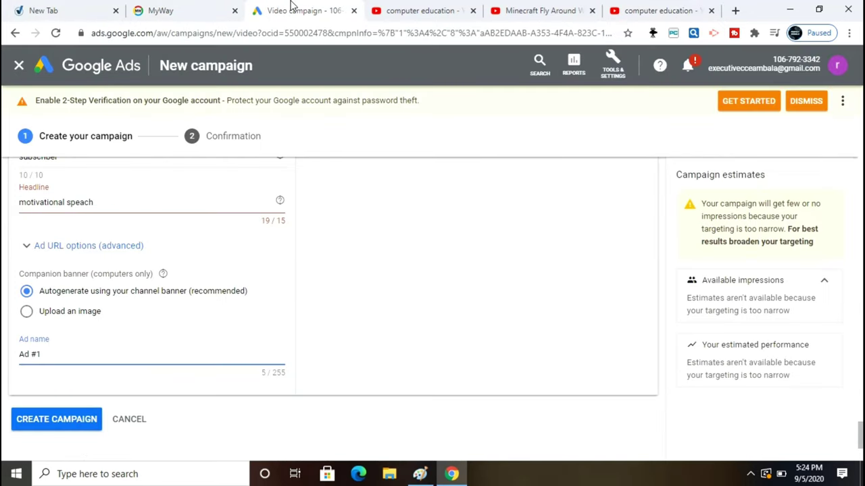
Try to create the campaign and shorten the call-to-action headline to "motivational"
click(67, 424)
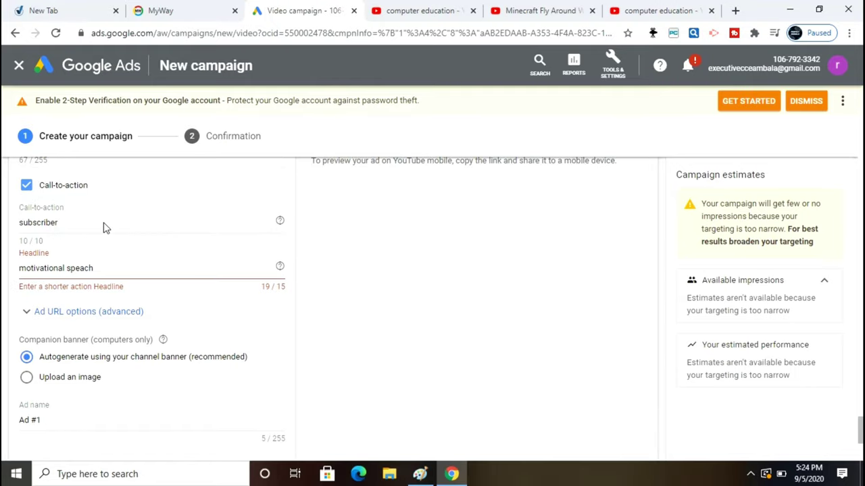
click(102, 271)
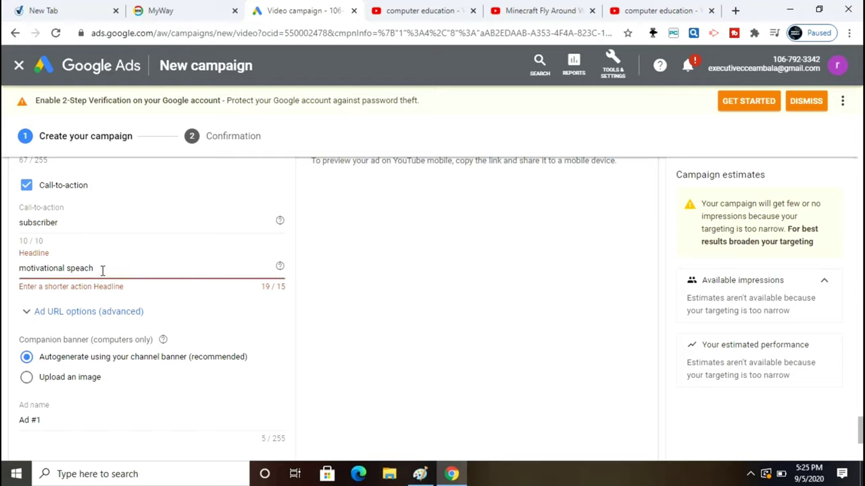
key(BackSpace)
key(BackSpace)
key(BackSpace)
key(BackSpace)
key(BackSpace)
key(BackSpace)
click(79, 223)
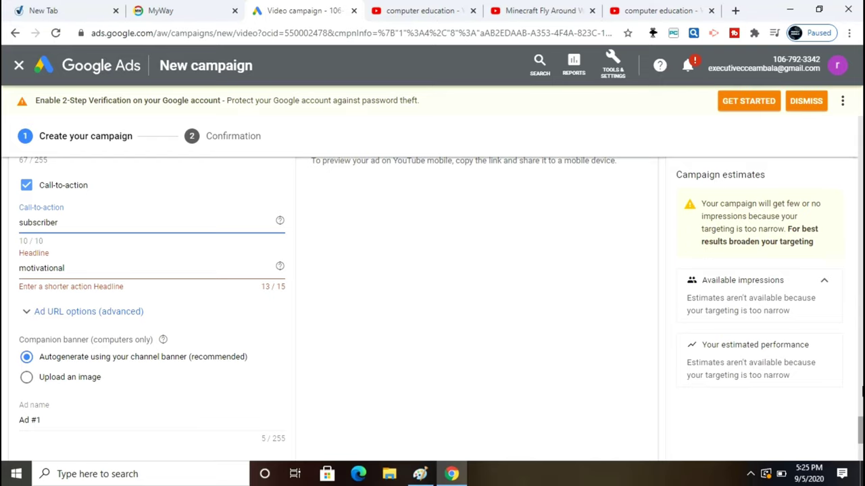
Create the video campaign and continue from its confirmation summary to the campaign
scroll(859, 432, down, 3)
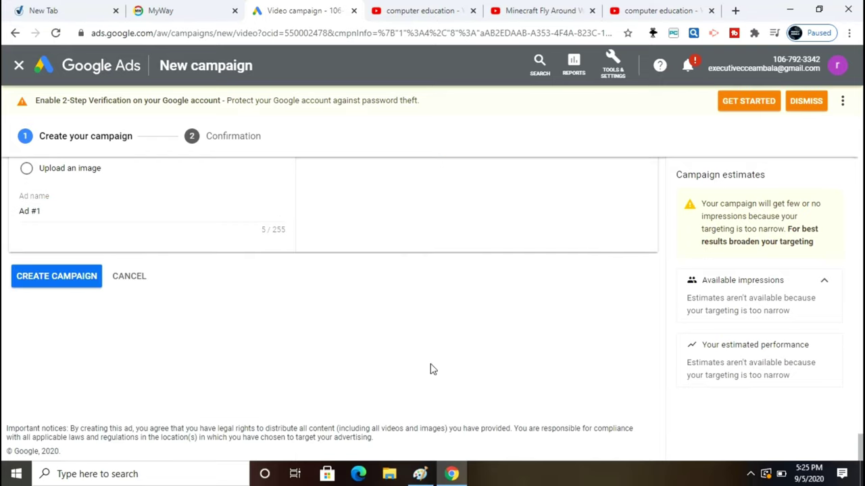
click(56, 270)
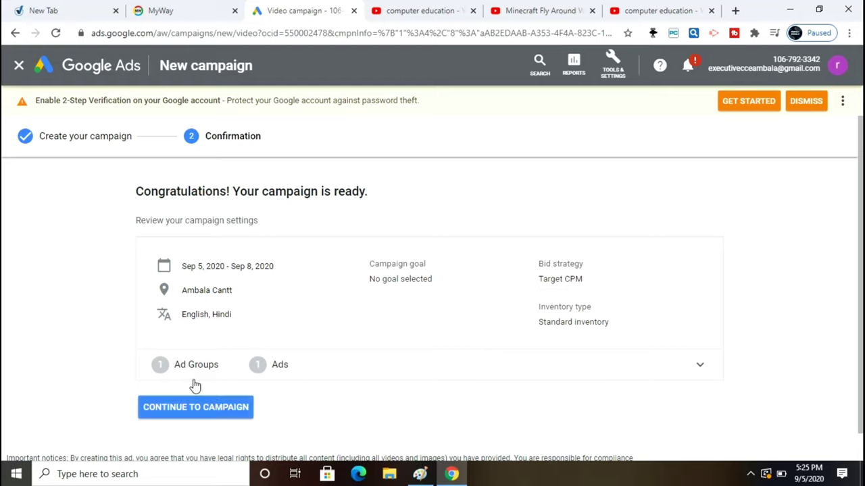
click(212, 422)
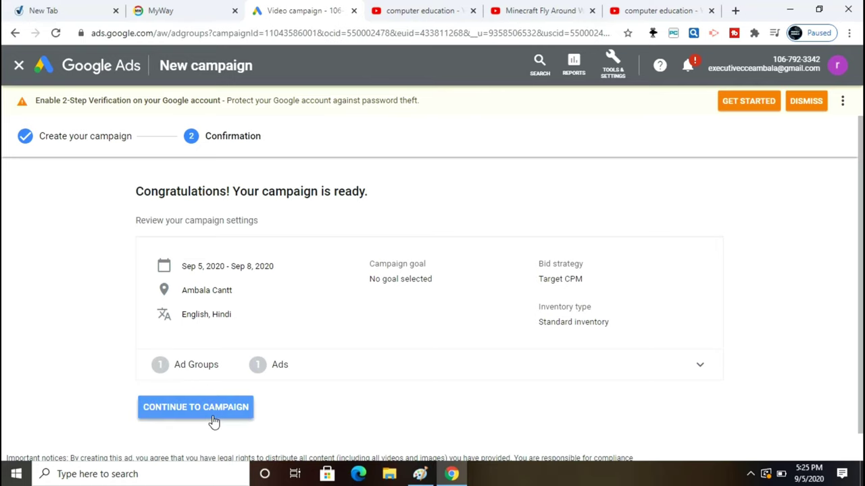